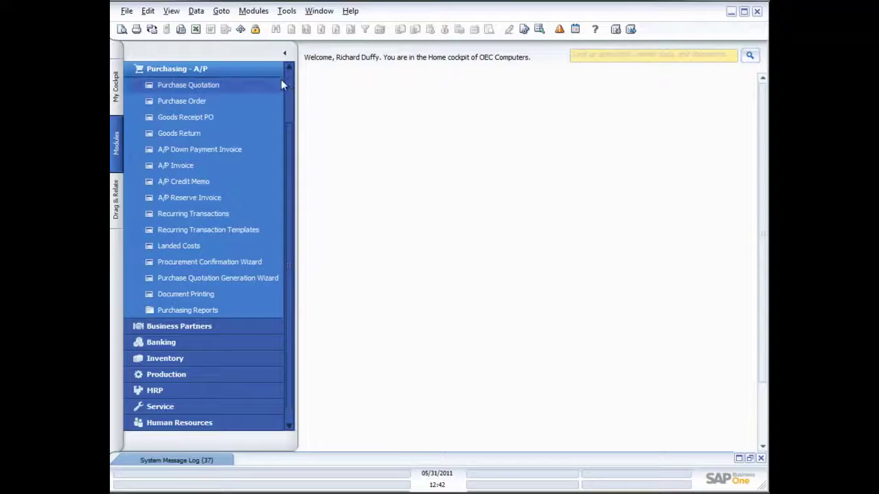
- Create a new purchase quotation for the vendor Acme Associates
left_click(197, 84)
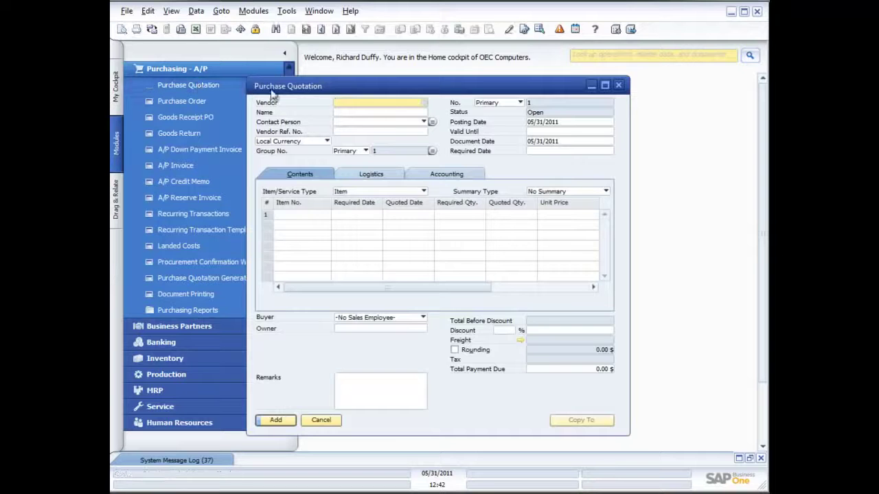
left_click_drag(390, 88, 465, 82)
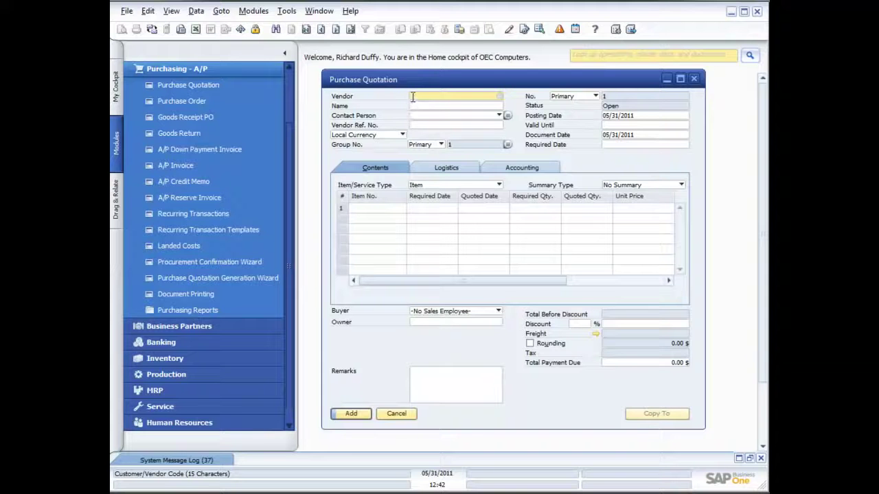
left_click(499, 95)
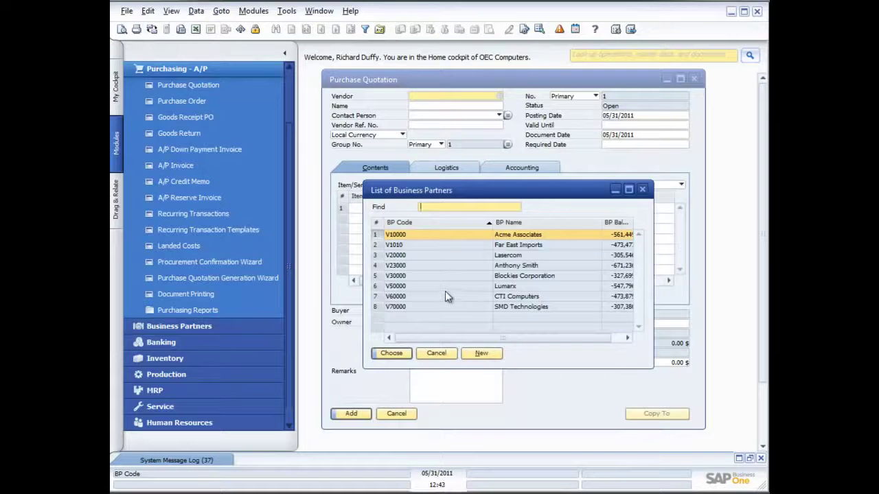
double_click(438, 236)
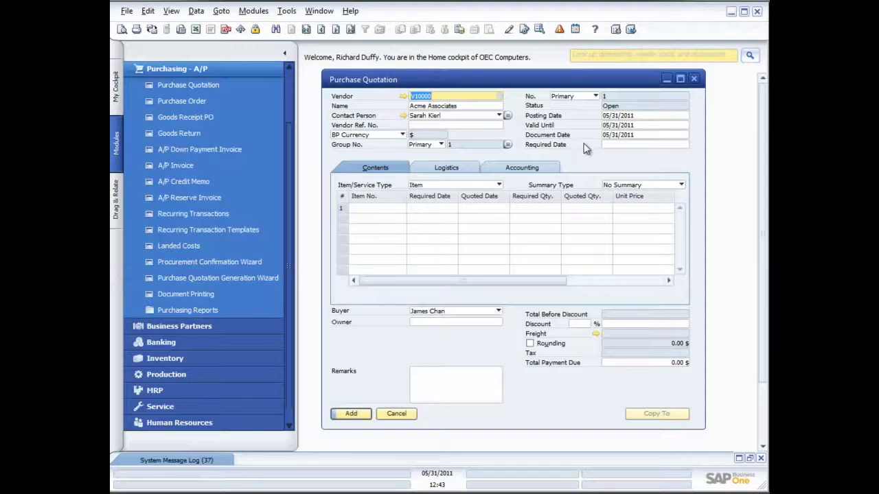
- Add item A00001 (IBM Infoprint 1312) to the first line of the quotation
left_click(389, 209)
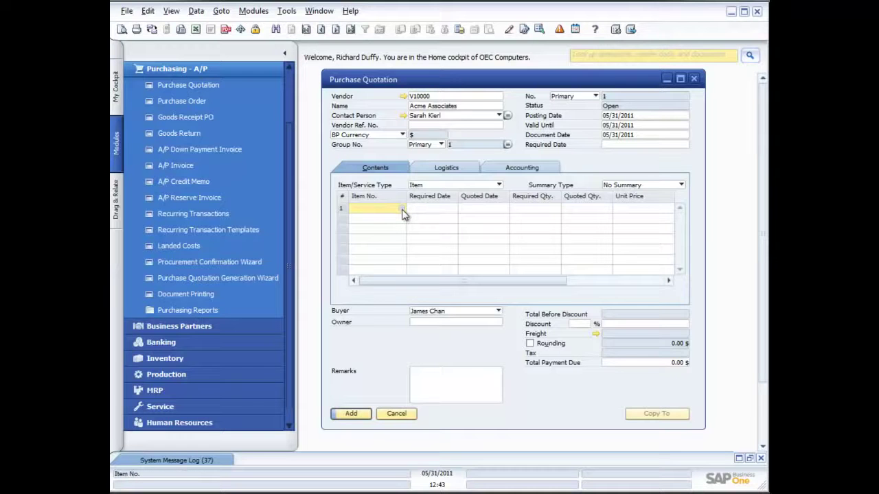
left_click(402, 210)
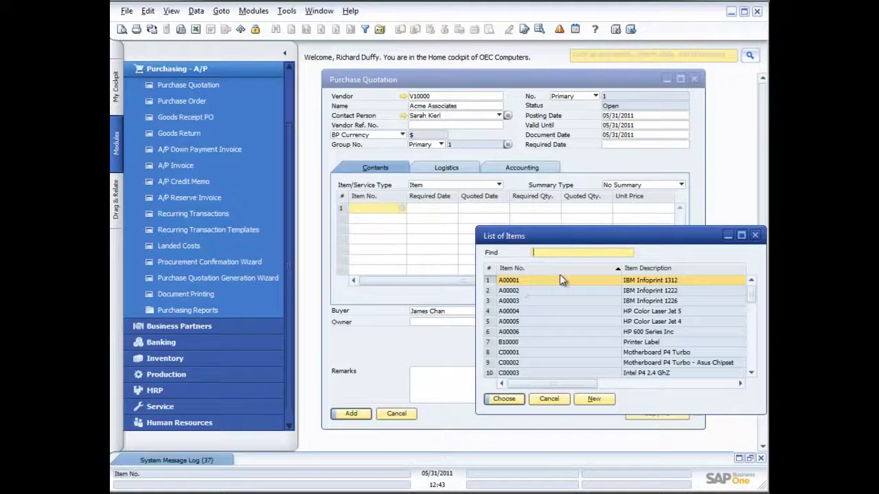
double_click(599, 280)
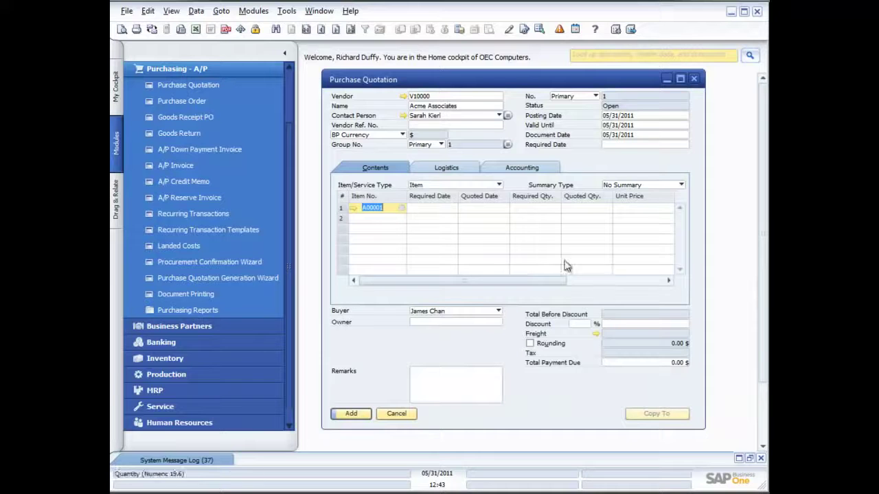
- Set the item line's required date to 06/03/2011 and its quoted date to 05/31/2011
left_click(443, 210)
left_click(453, 208)
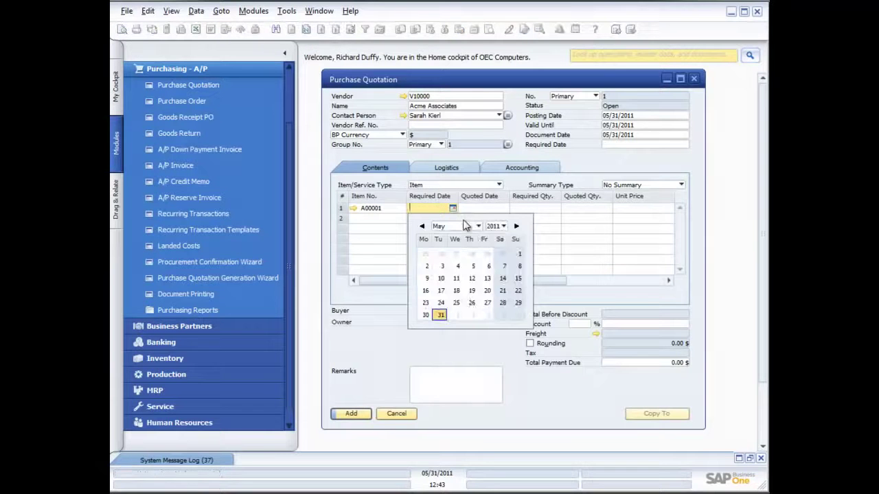
double_click(488, 315)
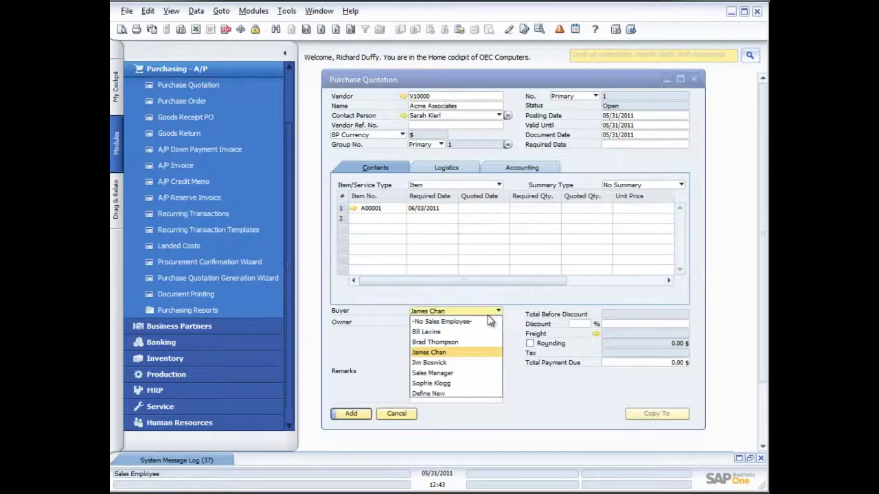
left_click(446, 206)
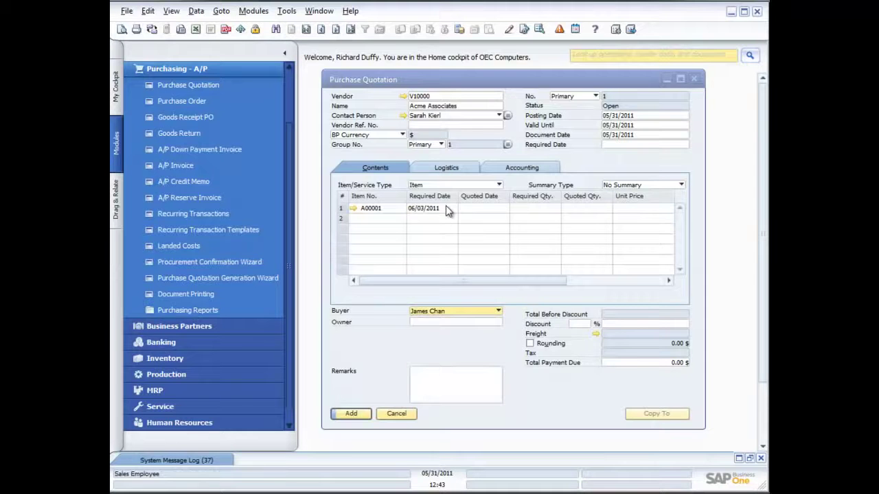
left_click(478, 213)
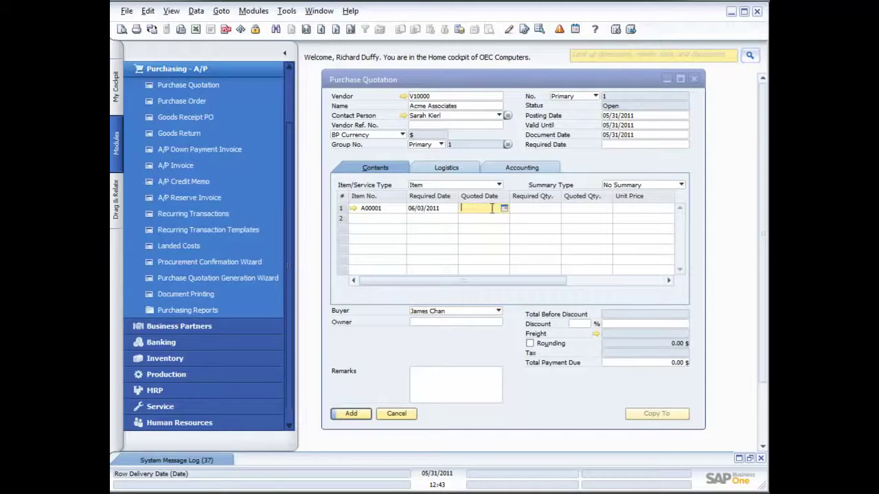
left_click(505, 208)
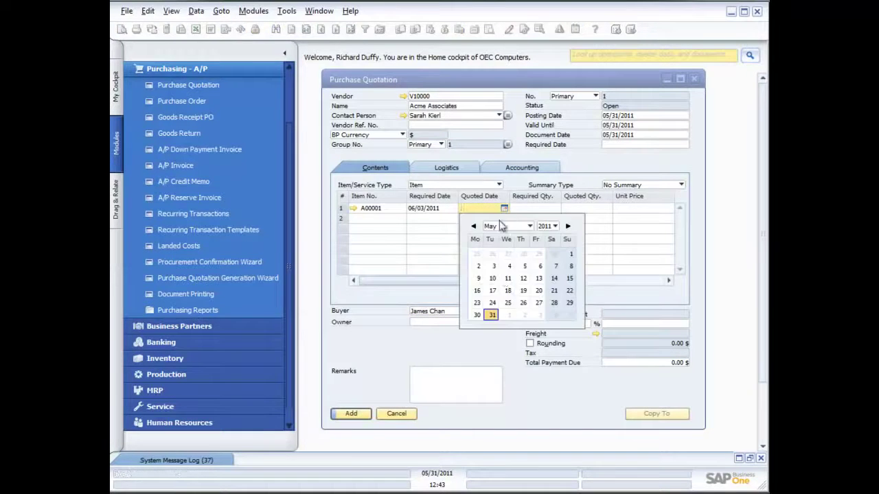
double_click(492, 316)
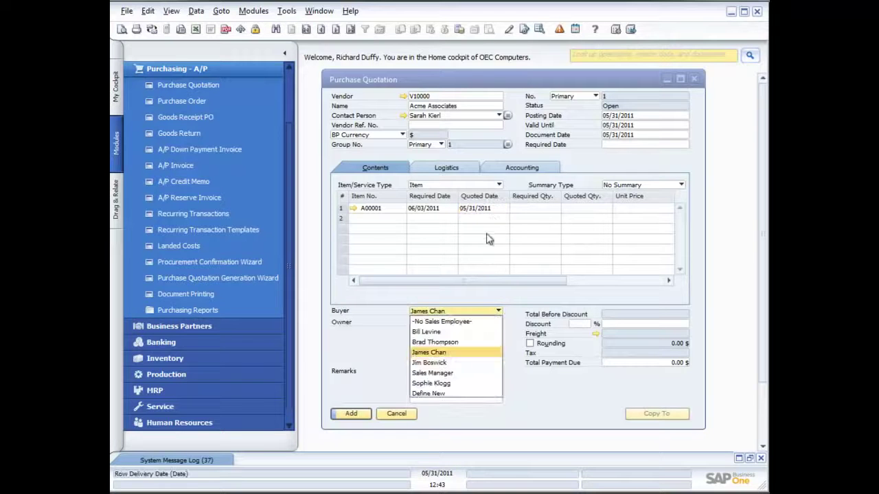
left_click(499, 214)
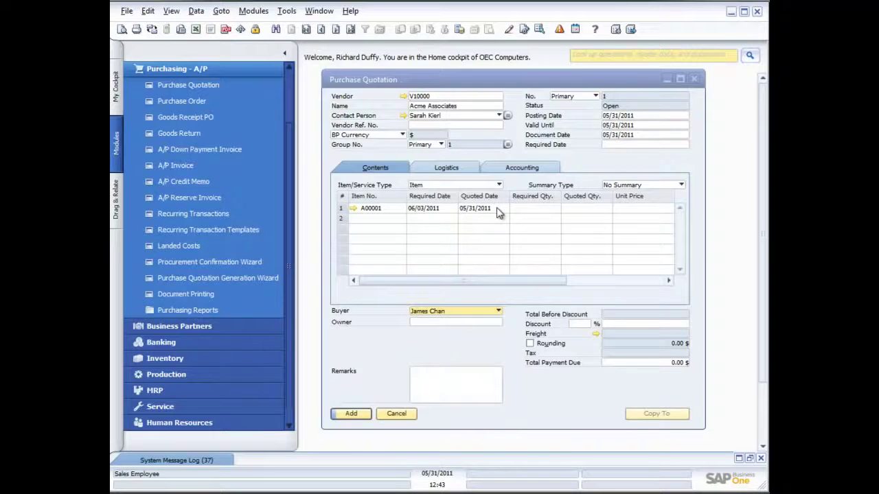
- Enter a required quantity of 10 for item A00001, leaving the quoted quantity and unit price empty
left_click(539, 209)
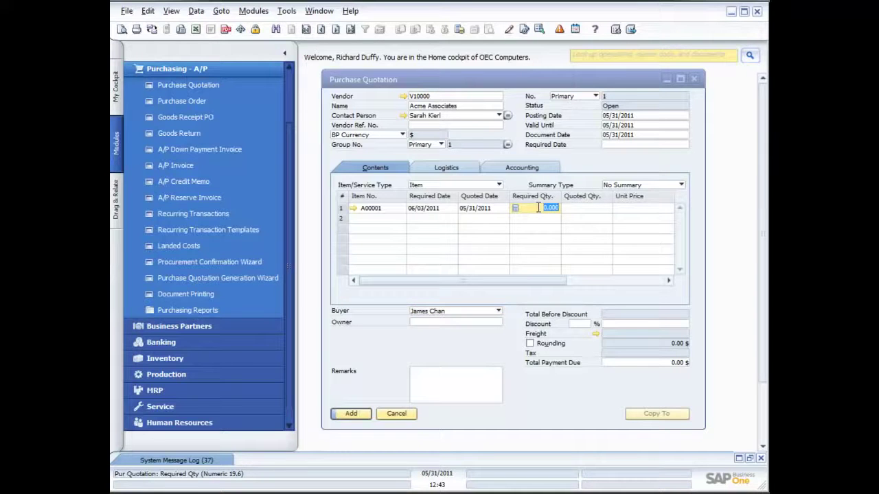
type("10")
key("Tab")
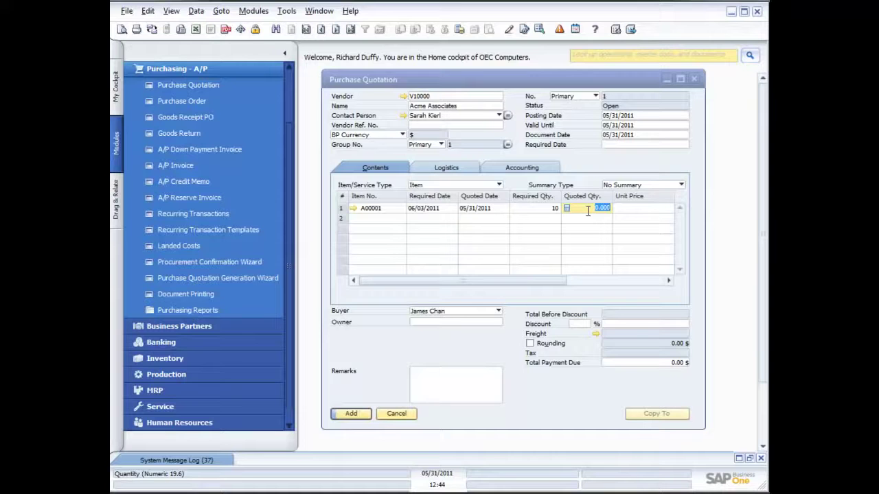
left_click(647, 208)
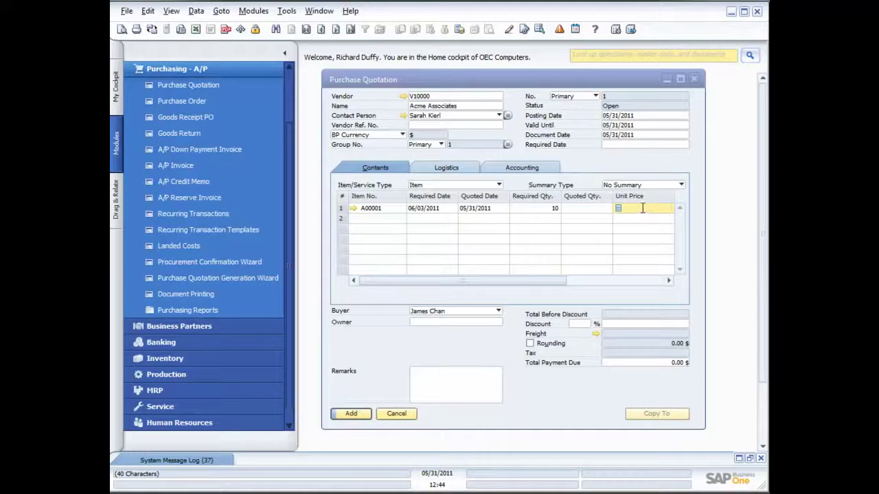
- Try to add the purchase quotation with a zero total, and check the system message log
left_click(354, 414)
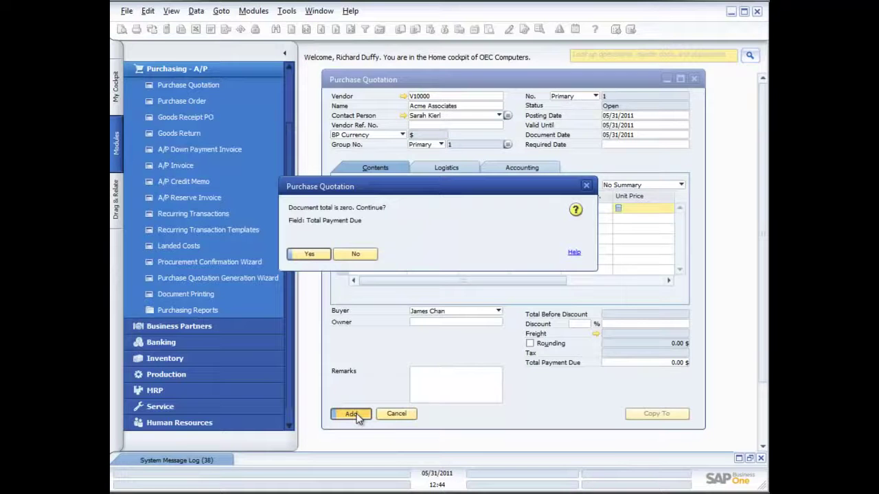
left_click(311, 255)
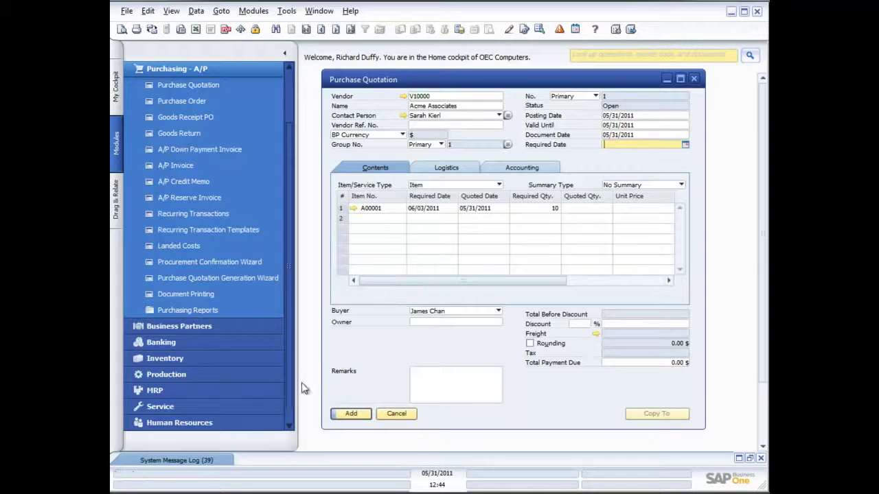
left_click(206, 463)
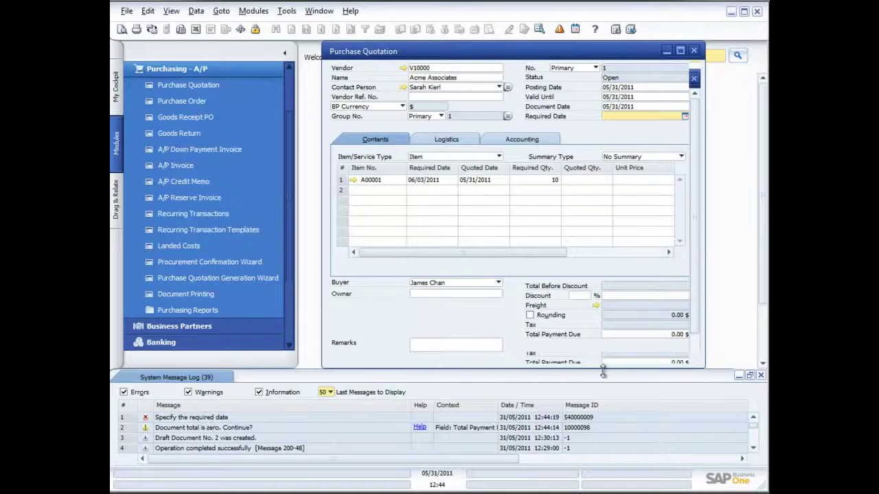
left_click(738, 375)
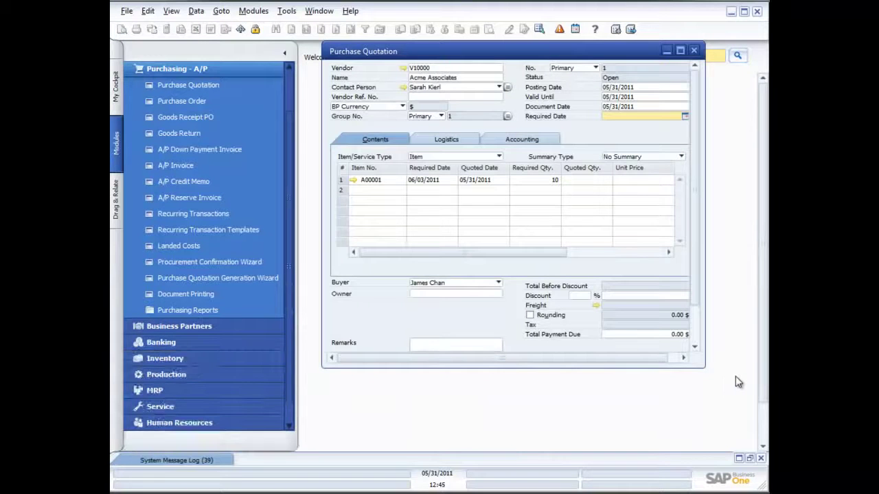
- Set the header's required date to 06/03/2011 and add the purchase quotation, accepting the zero document total
left_click(685, 117)
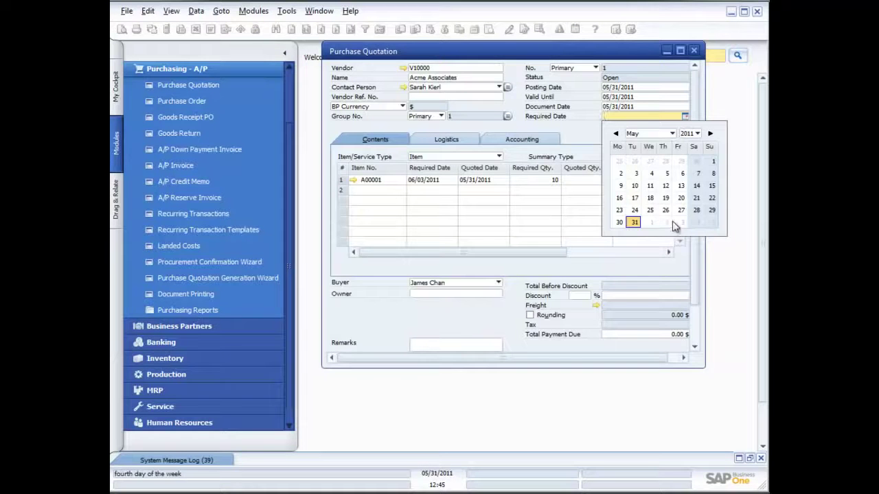
left_click(682, 221)
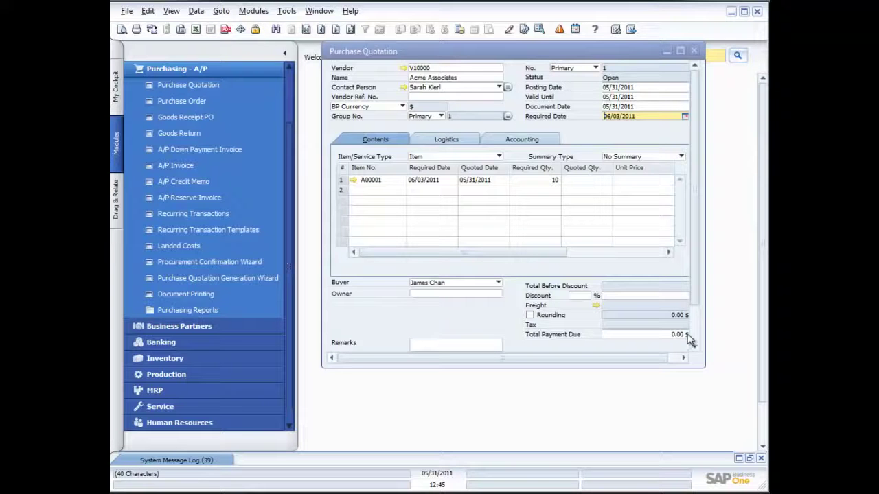
scroll(688, 331, "down", 2)
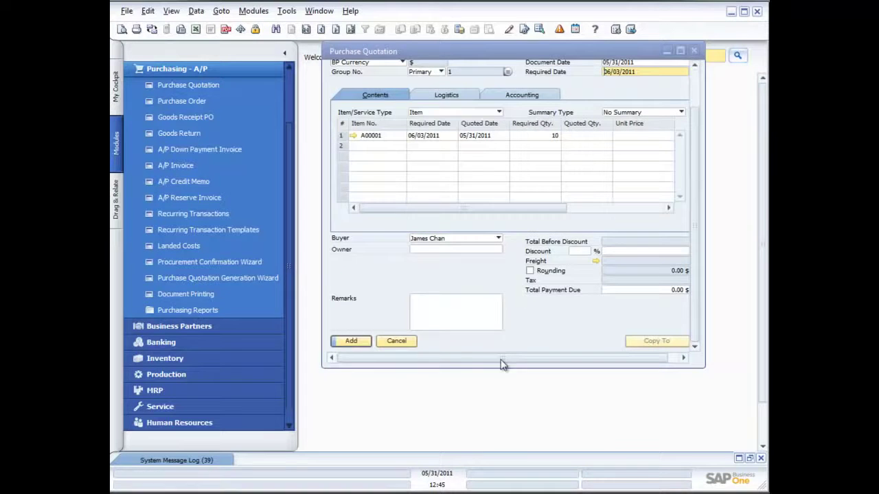
left_click(350, 340)
left_click(310, 254)
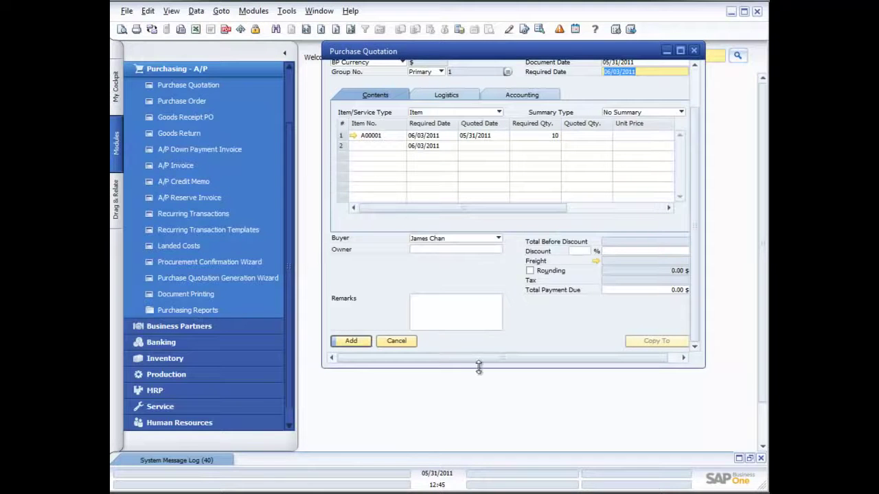
left_click(350, 341)
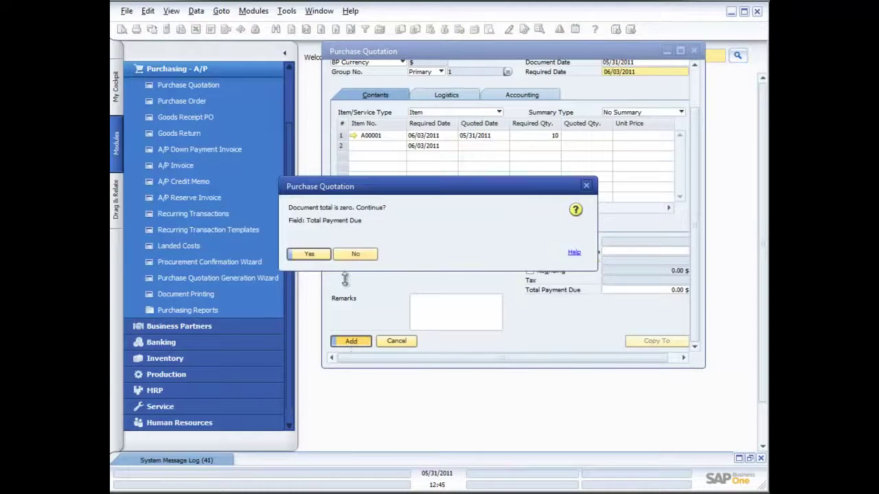
left_click(317, 257)
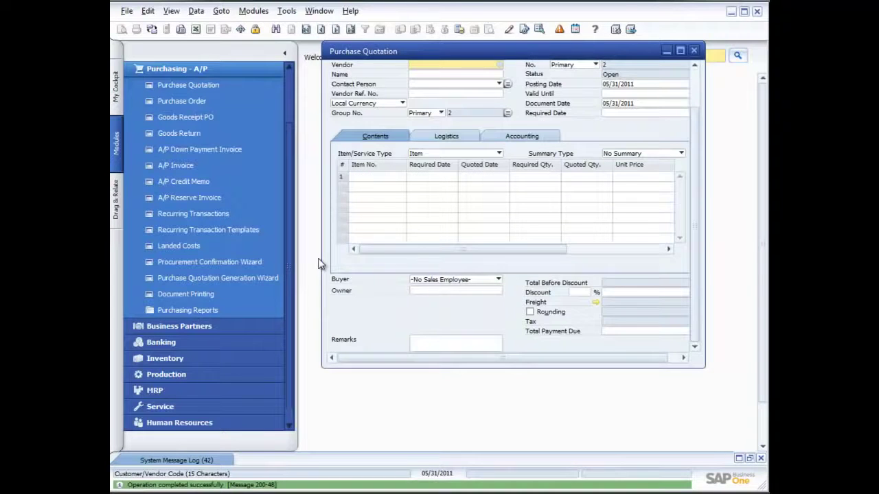
- Display the last saved purchase quotation and inspect the vendor address and item line in its print preview
left_click(350, 28)
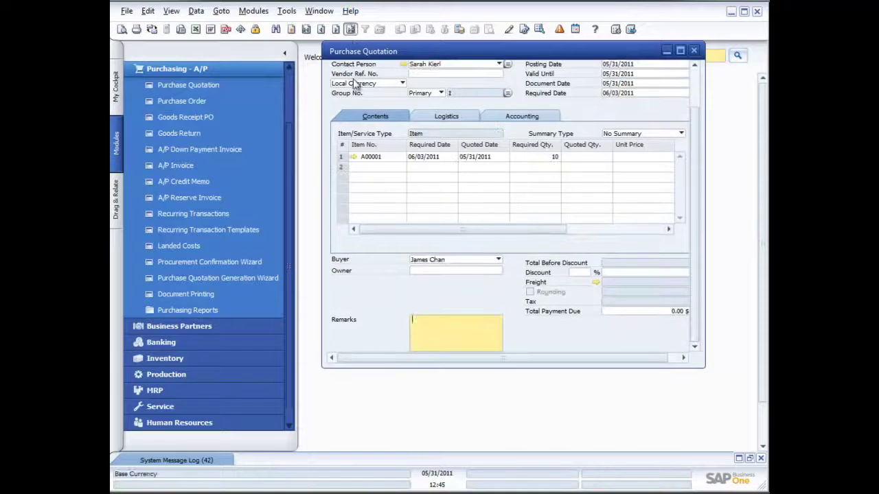
left_click(122, 31)
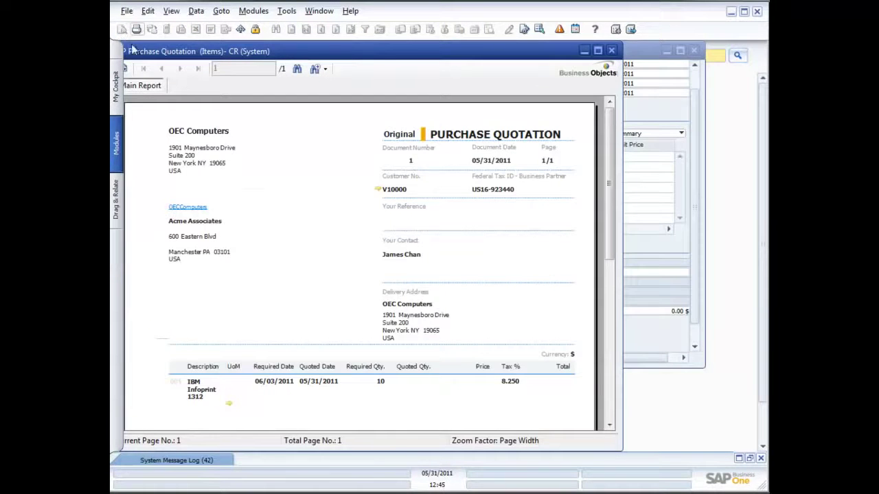
left_click(275, 171)
left_click(230, 251)
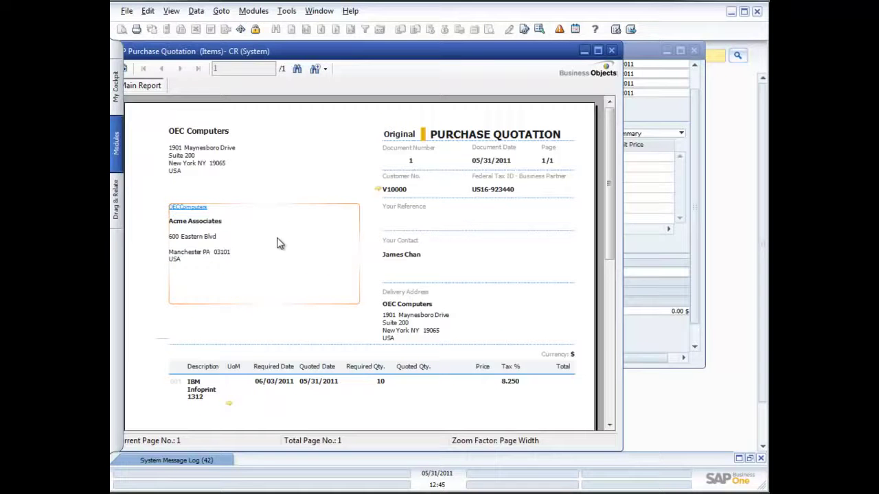
left_click(610, 50)
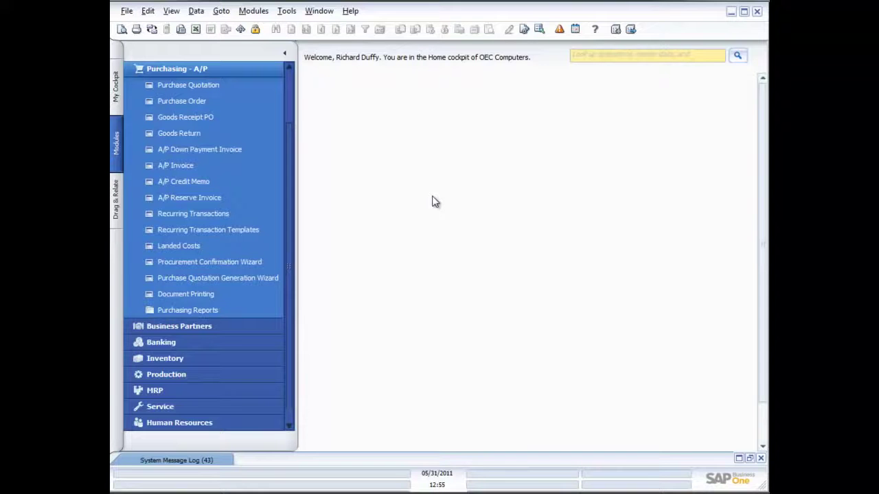
- Start the Purchase Quotation Generation Wizard and name the new parameter set Default PQ Set
left_click(226, 276)
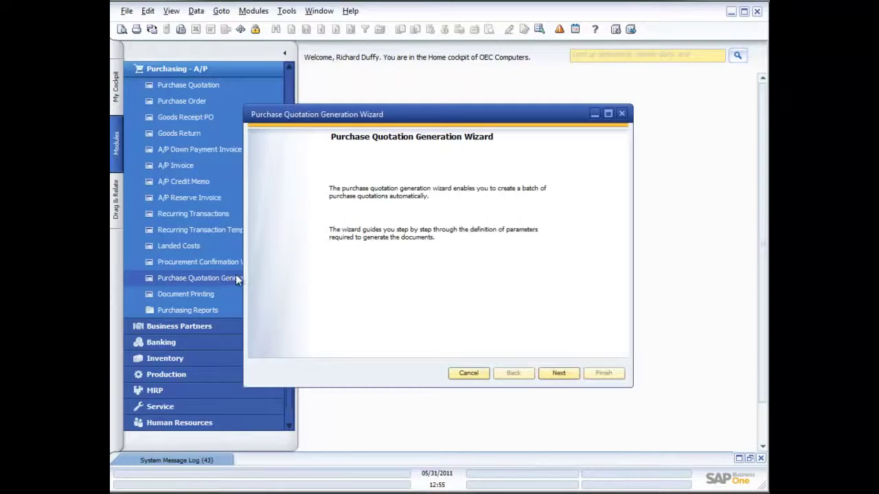
left_click_drag(411, 111, 470, 99)
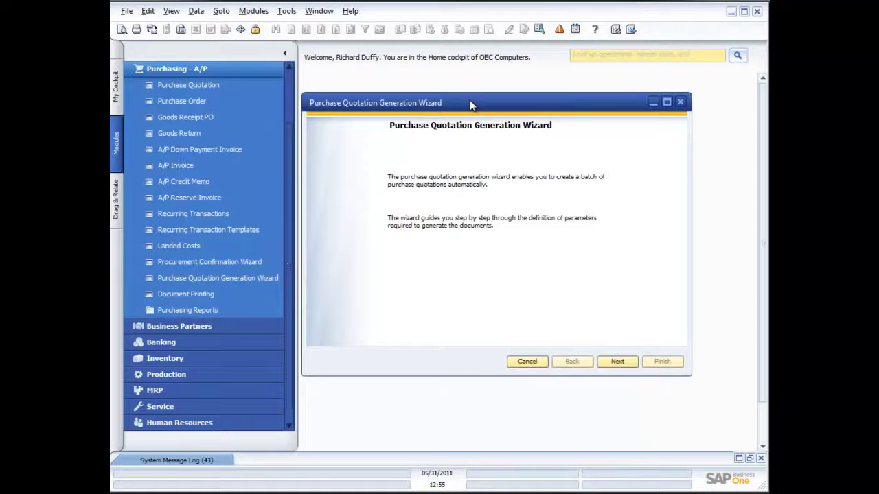
left_click(618, 362)
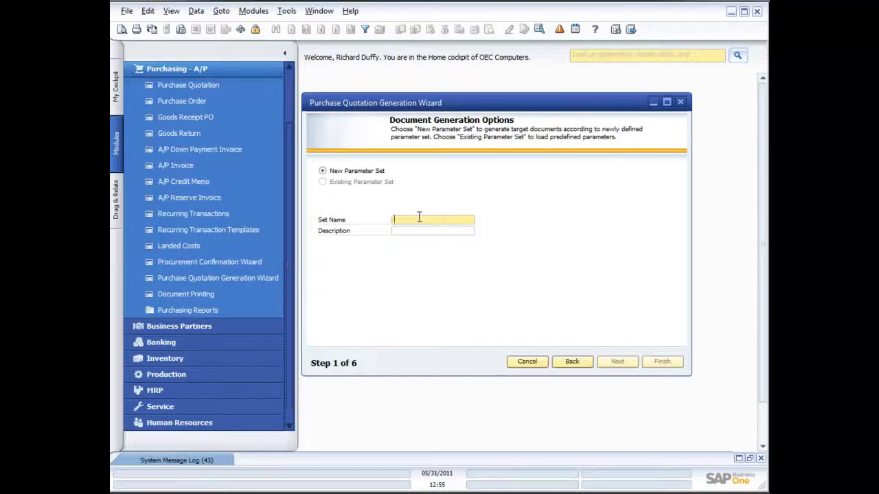
type("Default PQ Set")
key("Tab")
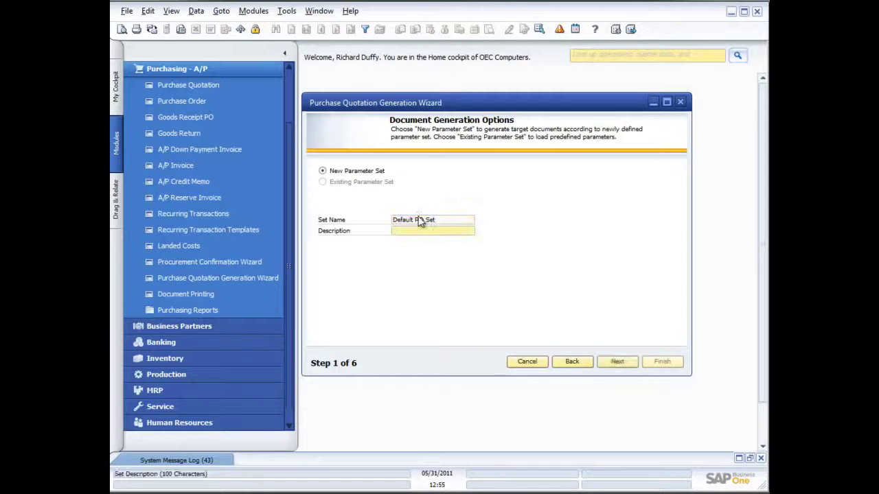
- Continue to the wizard's item selection and add item A00001 (IBM Infoprint 1312) as the first line
left_click(617, 362)
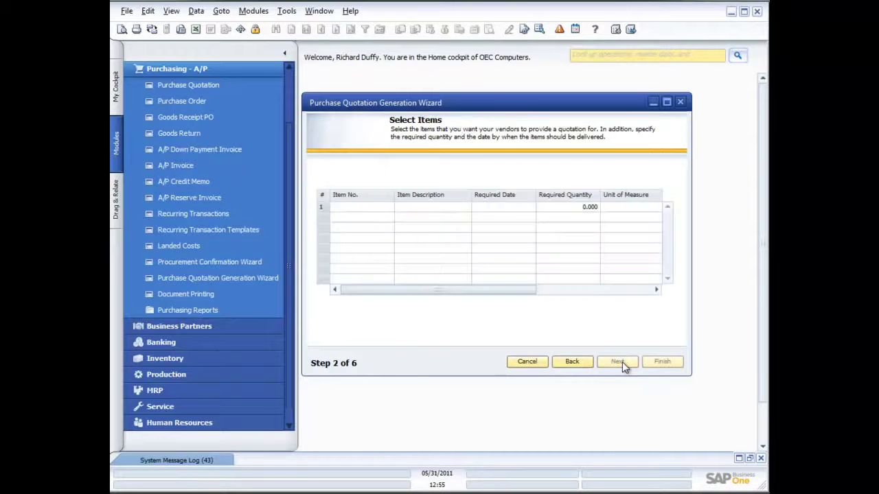
left_click(374, 209)
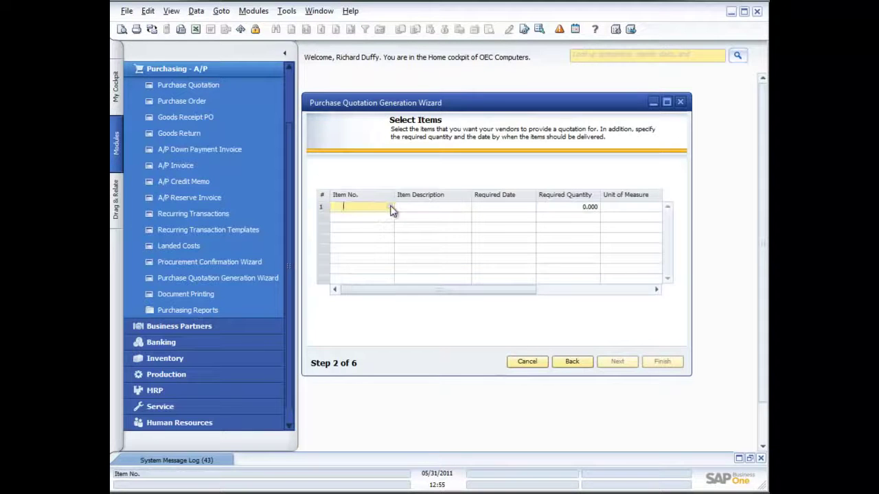
left_click(389, 208)
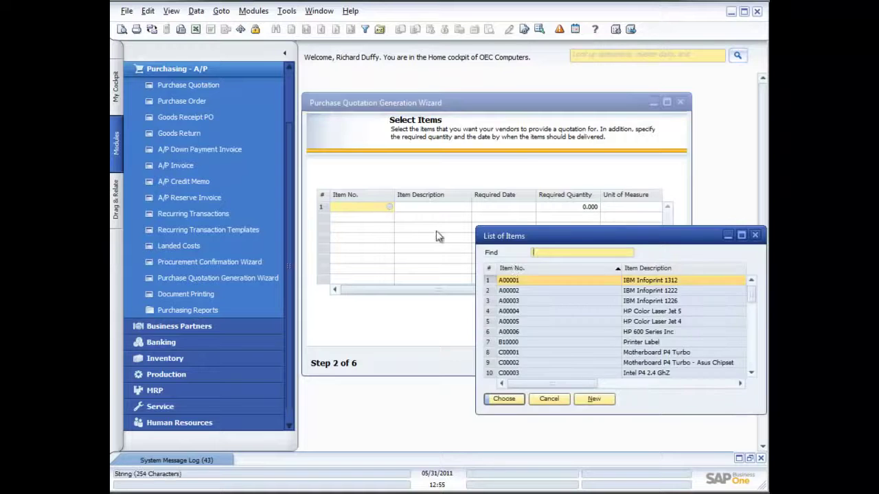
double_click(517, 280)
left_click(415, 208)
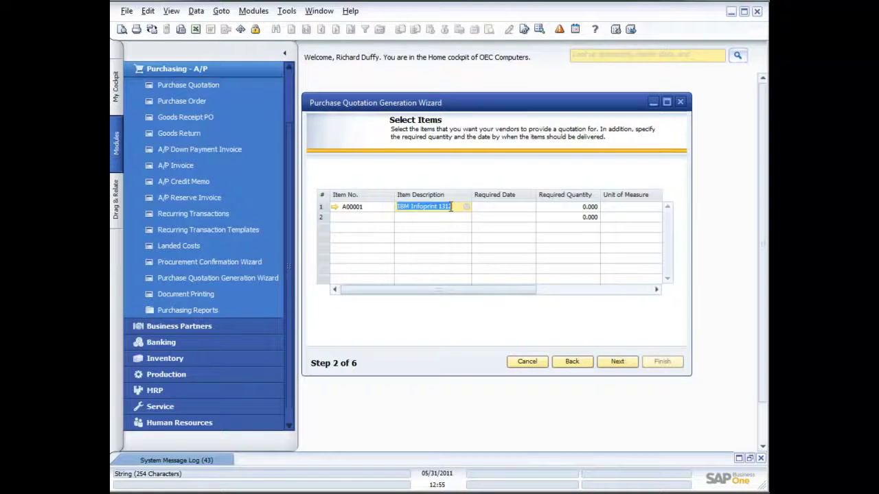
- Set the A00001 line's required date to 06/03/2011 and its required quantity to 10
left_click(511, 208)
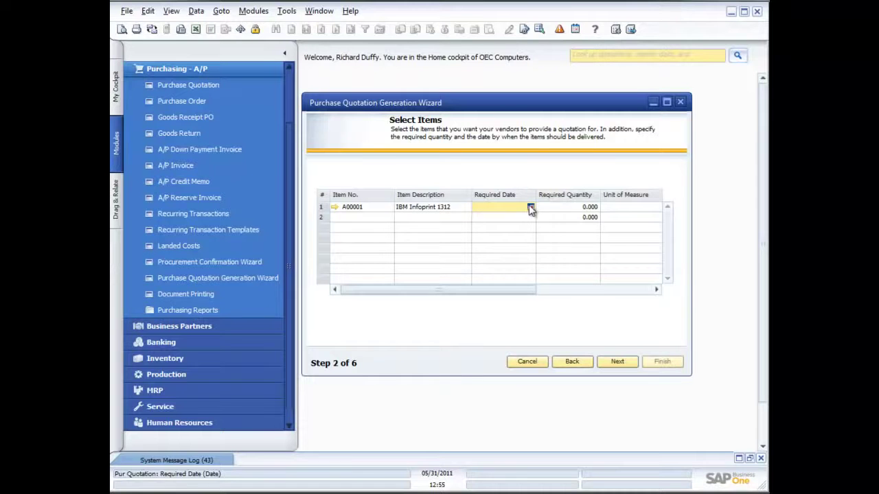
left_click(531, 207)
left_click(555, 318)
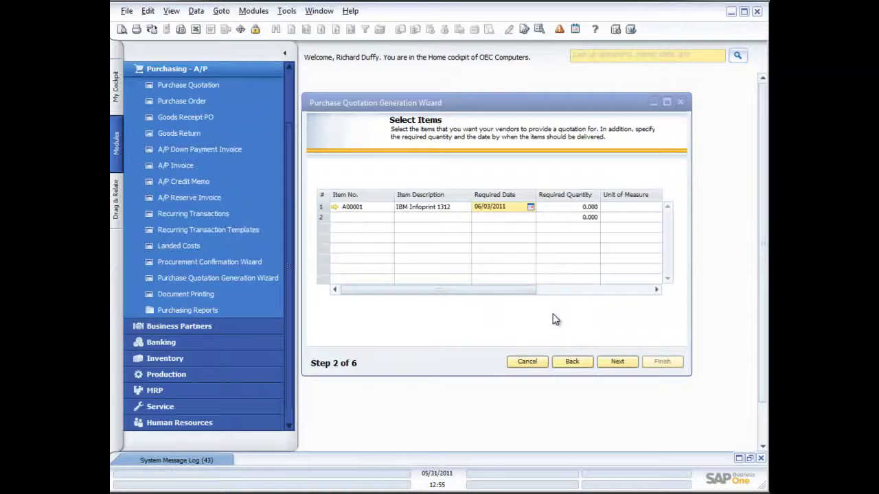
left_click(590, 207)
type("10")
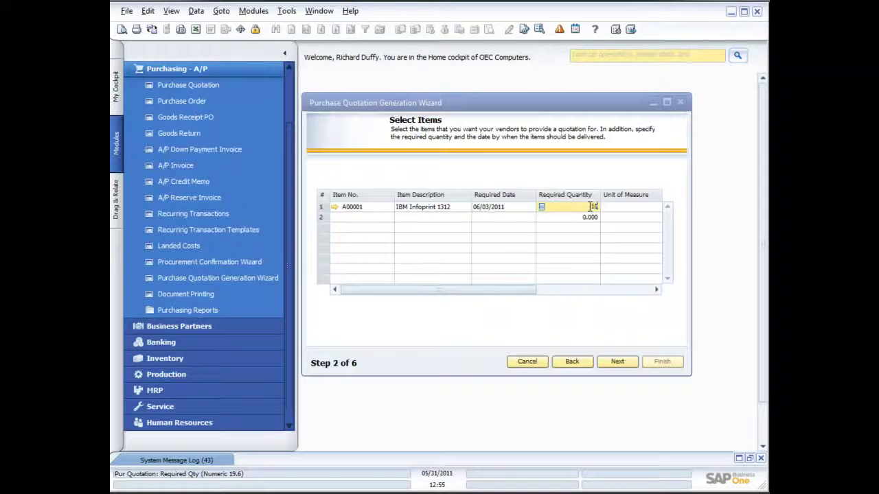
- Set the A00001 line's valid-until date to 06/03/2011 and continue to the purchase quotation line items
left_click(615, 361)
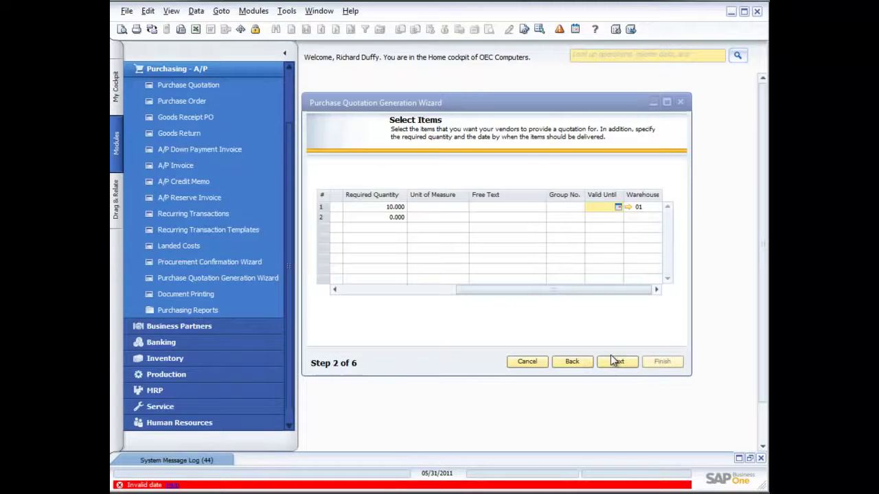
left_click(618, 207)
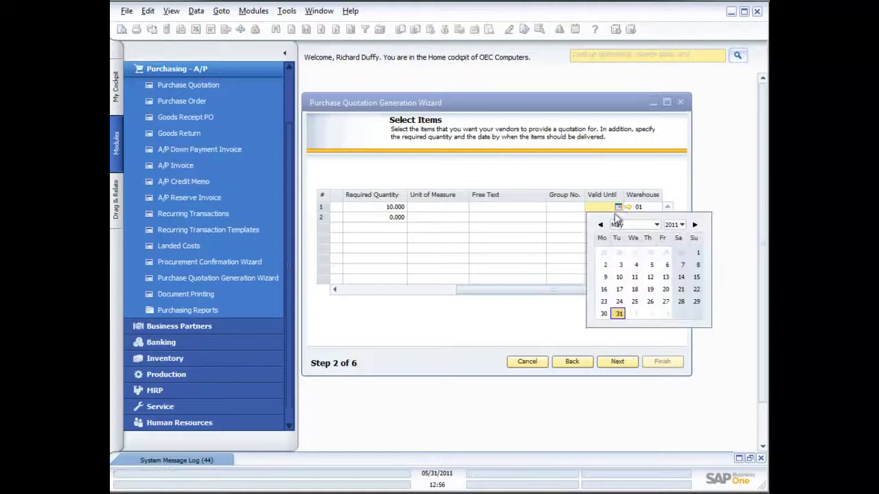
left_click(664, 314)
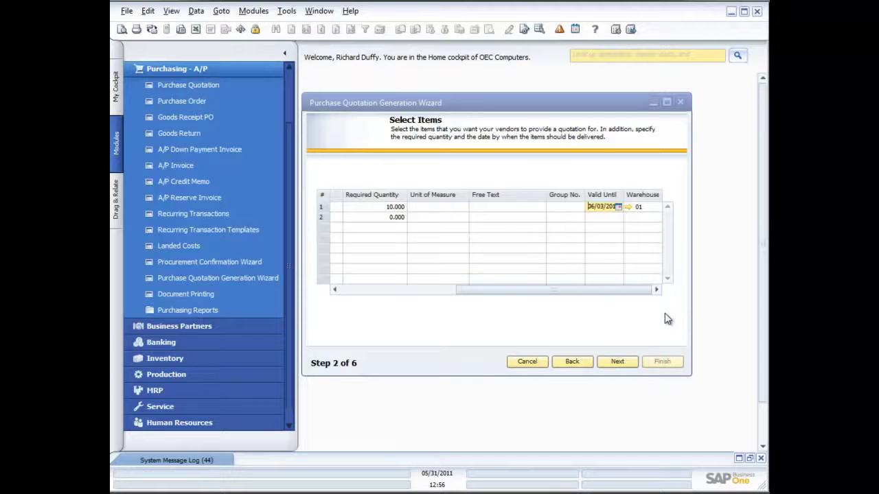
left_click(623, 360)
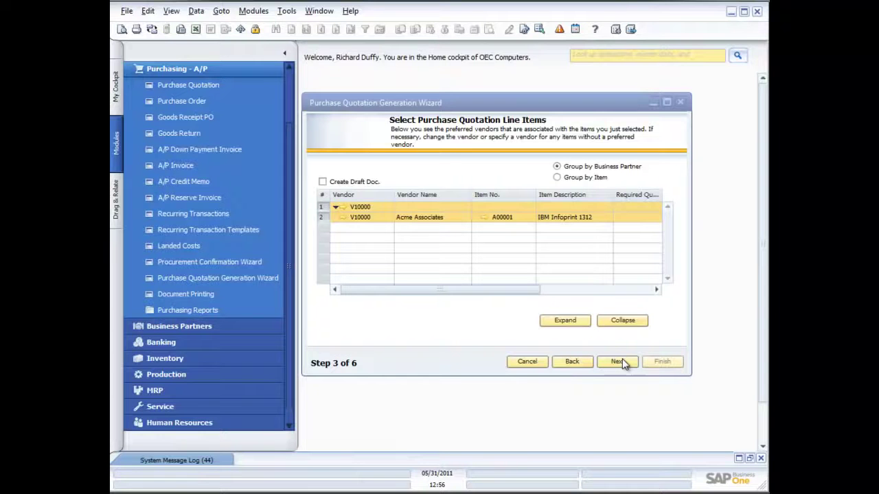
- Add a row to the V10000 group for vendor V1010 (Far East Imports) with item A00001
right_click(380, 219)
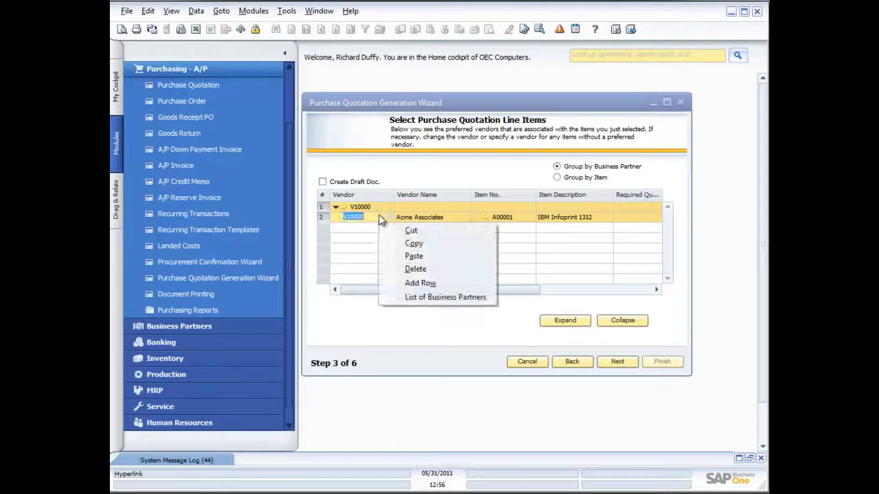
left_click(415, 283)
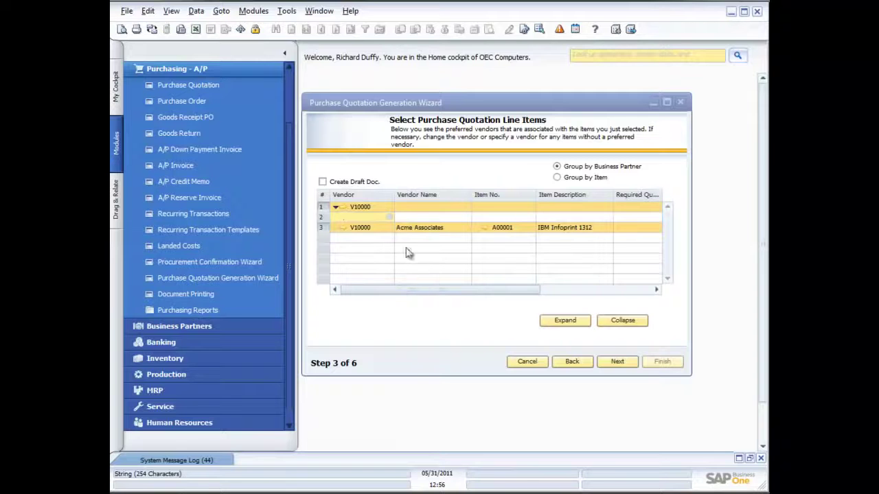
left_click(389, 218)
double_click(443, 247)
left_click(498, 217)
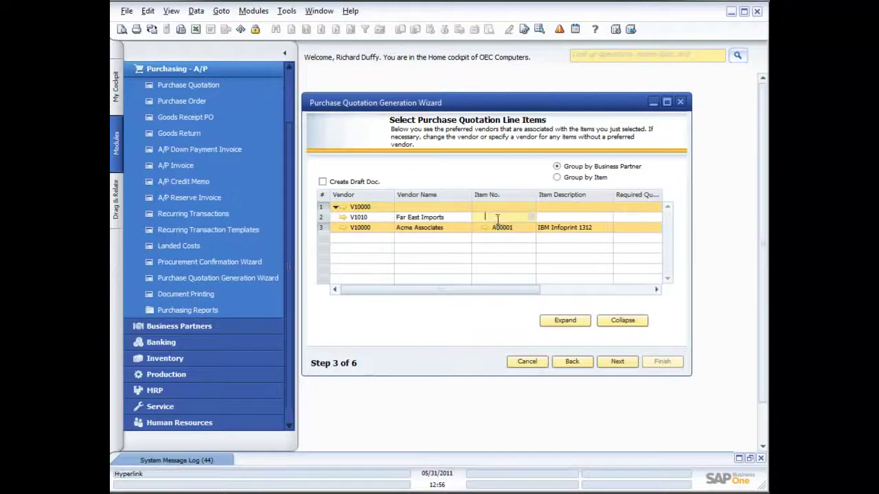
left_click(530, 217)
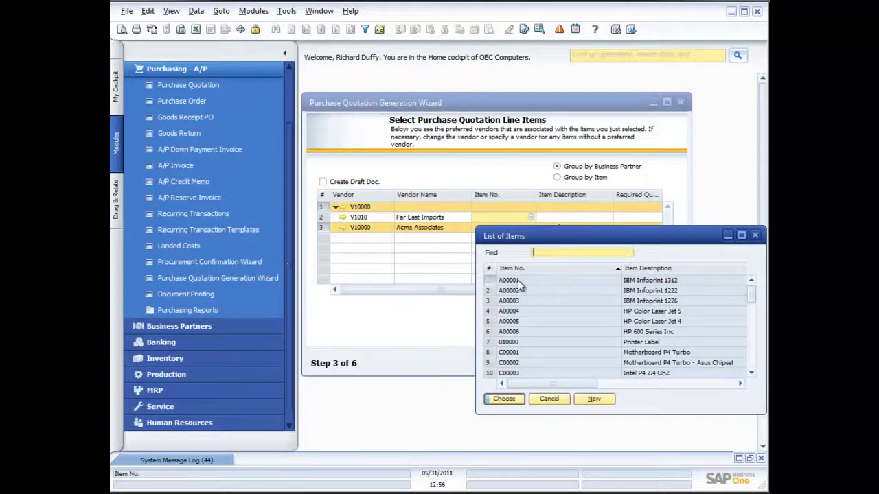
double_click(518, 281)
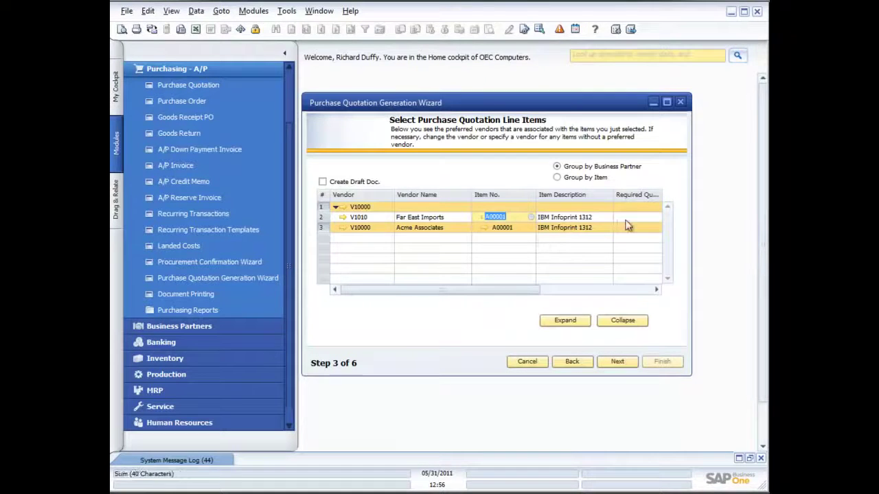
- Give the Far East Imports row a required quantity of 10 and a required date of 06/03/2011
left_click(651, 289)
left_click(495, 216)
type("10")
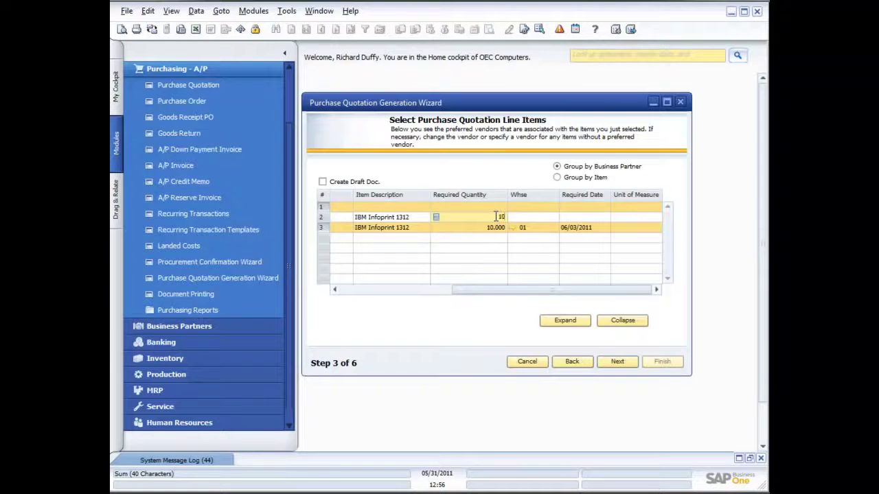
key("Tab")
left_click(571, 216)
left_click(604, 217)
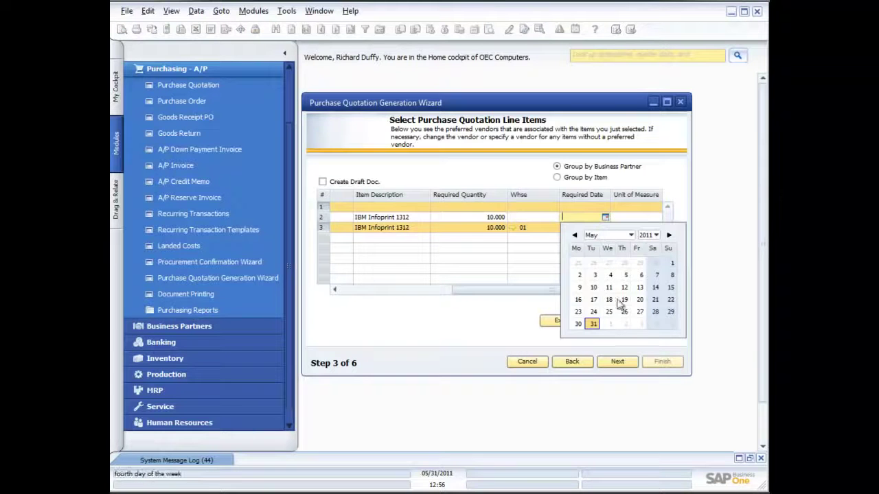
left_click(640, 324)
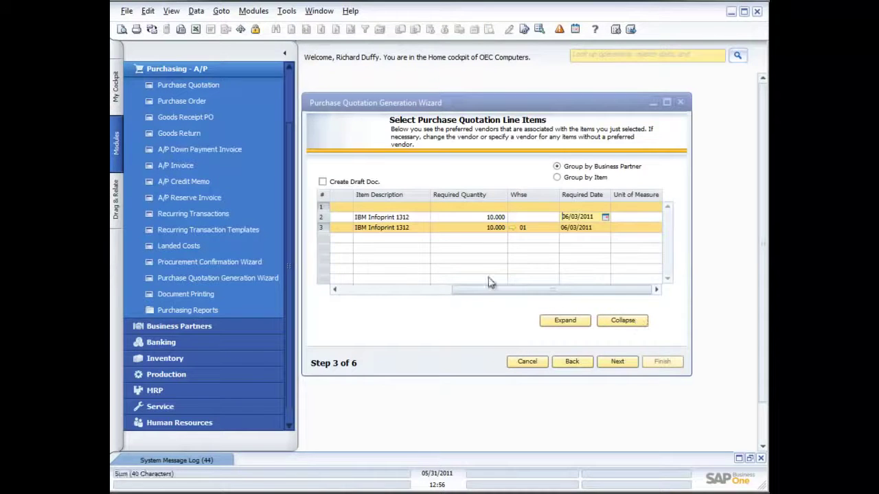
left_click_drag(474, 291, 345, 282)
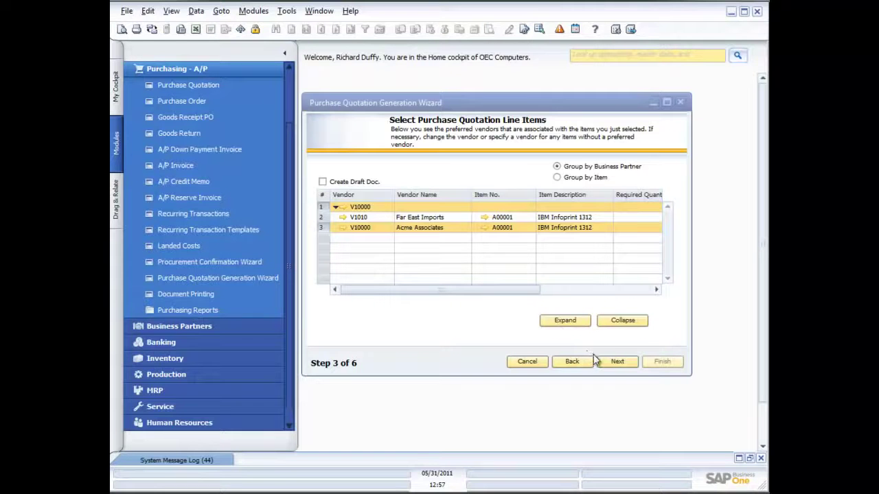
- Advance past the results preview to the save and execute options, choosing Skip to next vendor if an error occurs
left_click(617, 363)
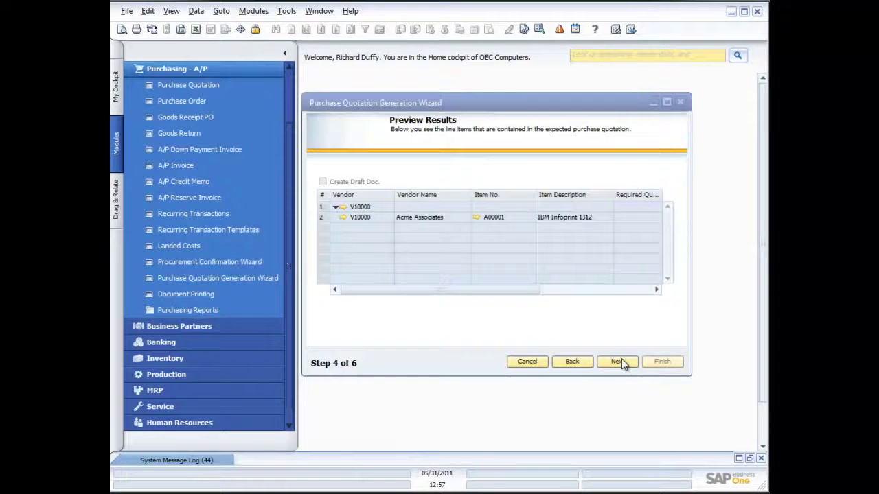
left_click(617, 364)
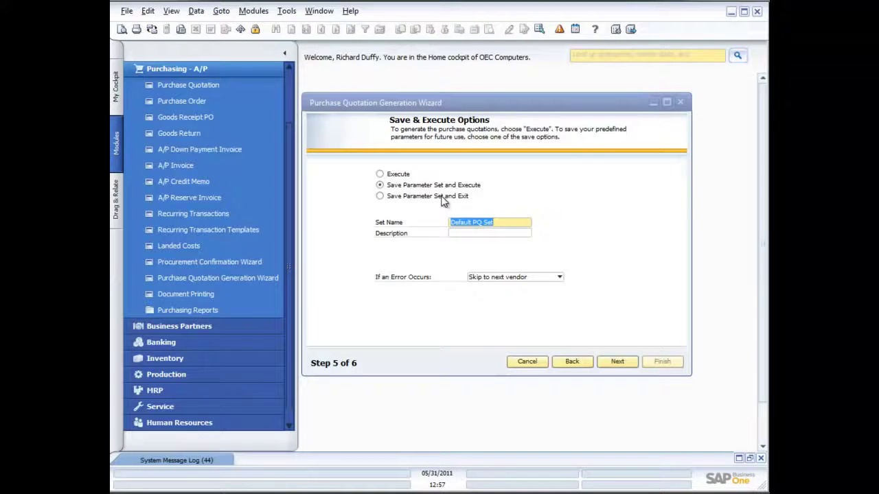
left_click(558, 277)
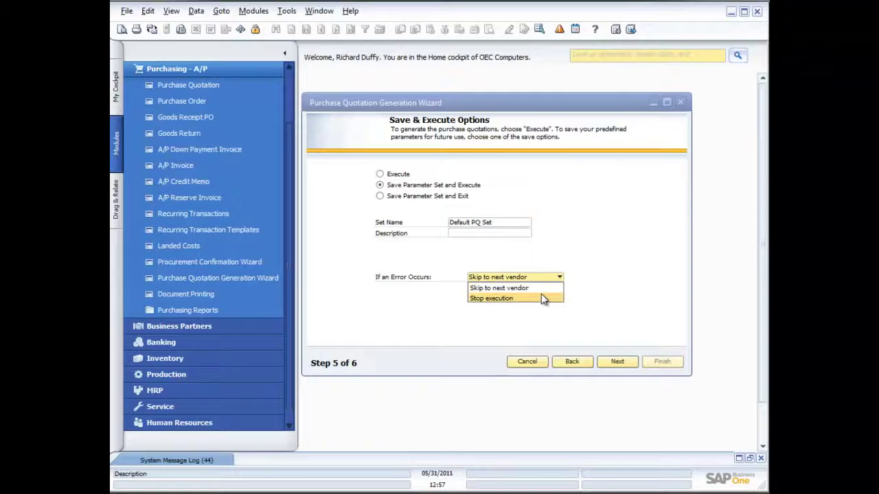
left_click(543, 289)
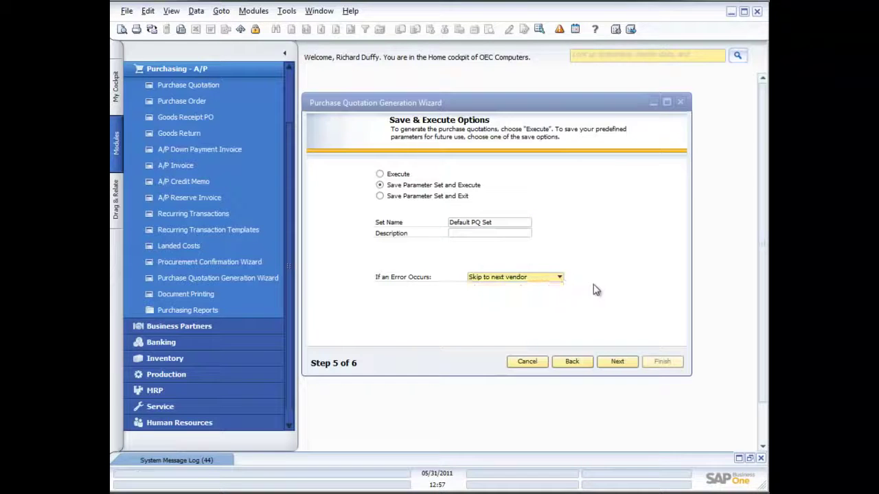
- Save the parameter set without executing it using Save Parameter Set and Exit, and close the wizard's summary report
left_click(394, 197)
left_click(623, 362)
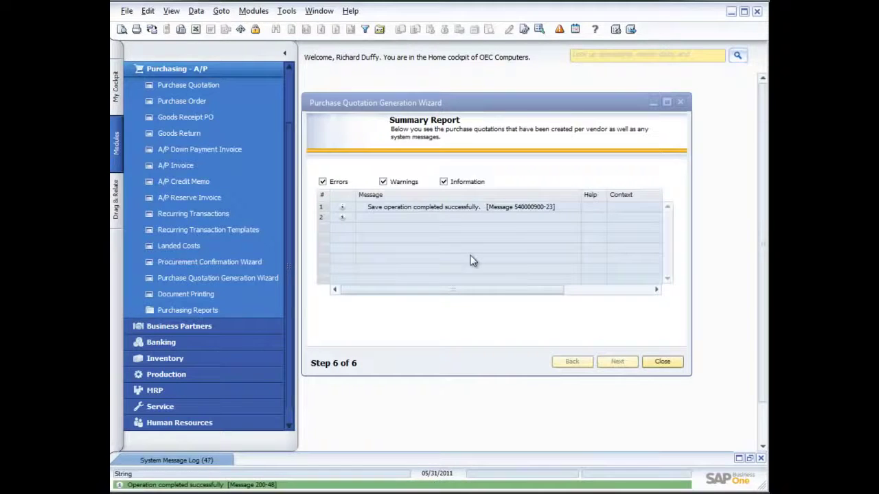
left_click(663, 362)
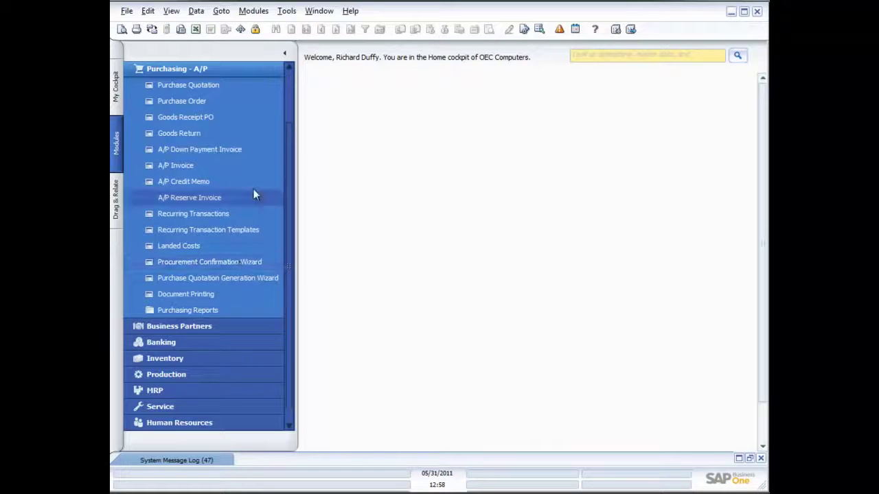
- Start a new purchase order and select vendor V20000 (Lasercom)
left_click(184, 101)
left_click_drag(435, 86, 522, 81)
left_click(460, 97)
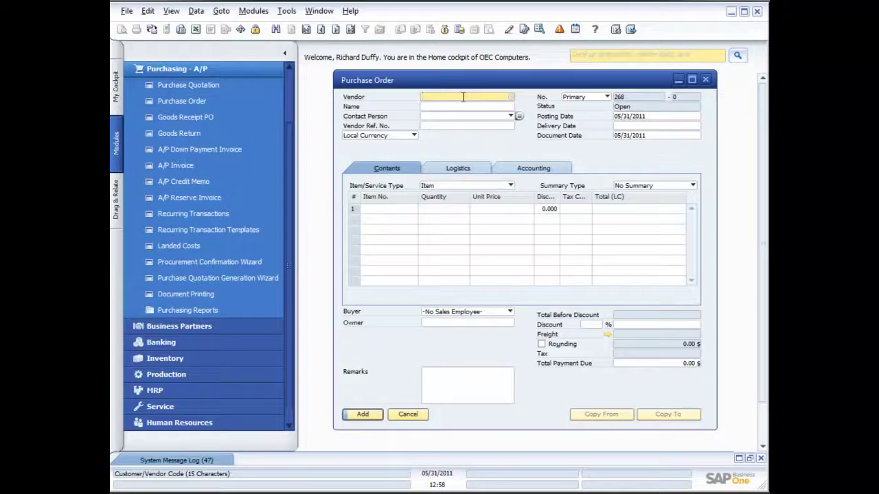
left_click(510, 98)
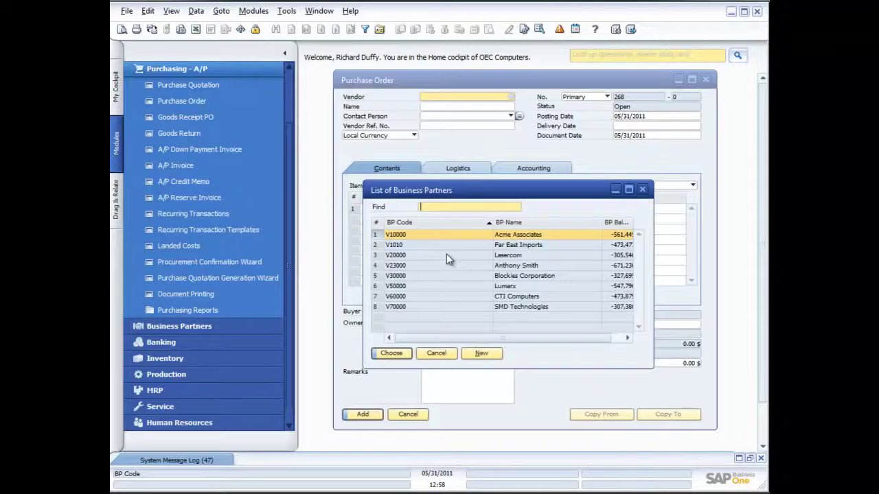
double_click(446, 254)
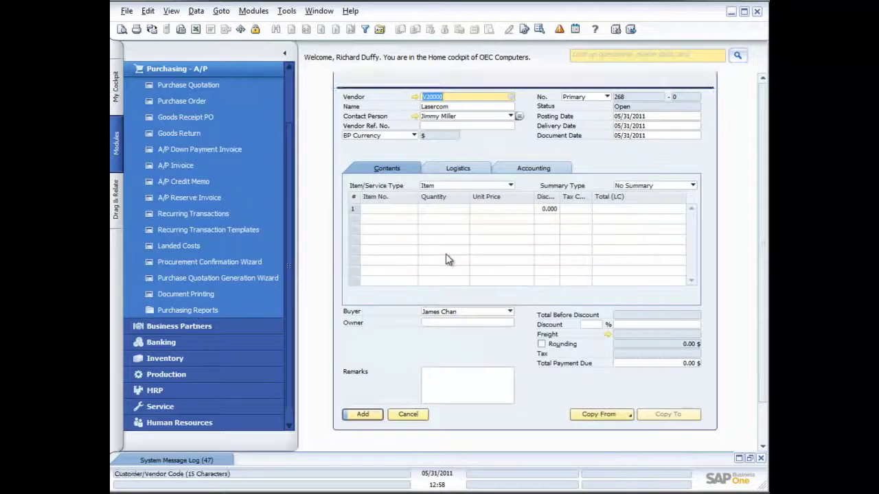
- Add item B10000 to the purchase order's first line with a quantity of 1,000
left_click(400, 209)
left_click(412, 208)
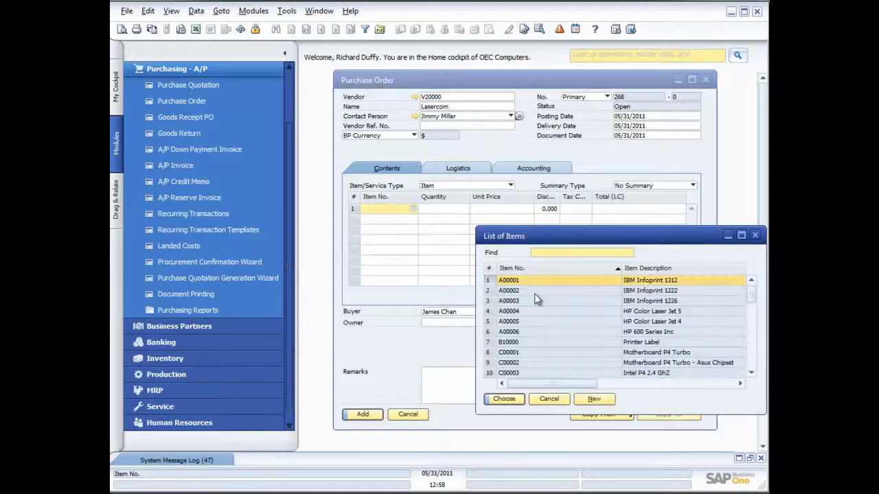
double_click(525, 342)
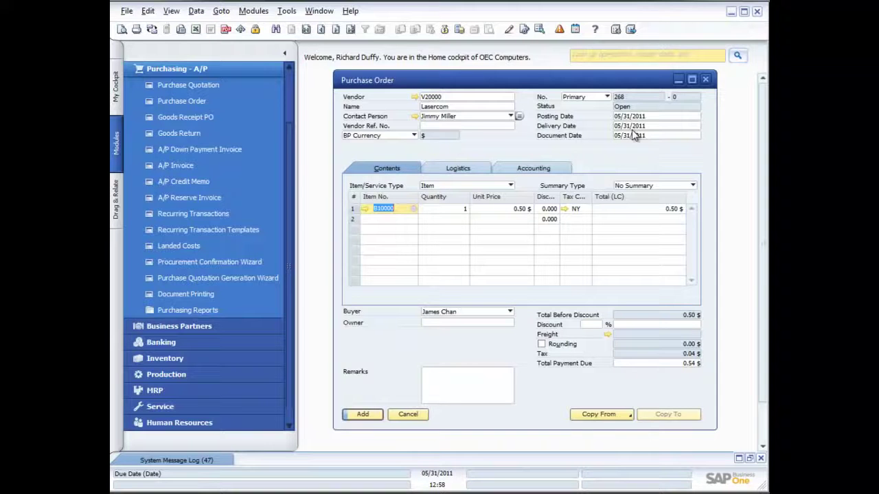
left_click(447, 213)
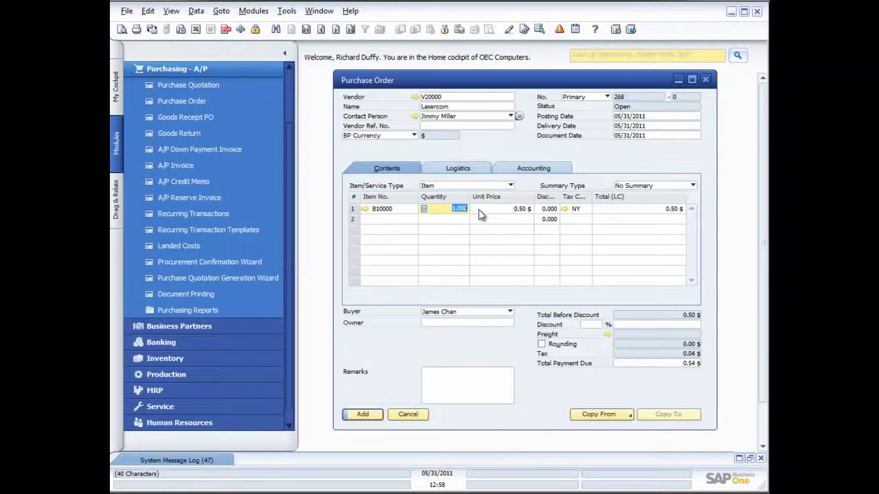
type("100")
key("Tab")
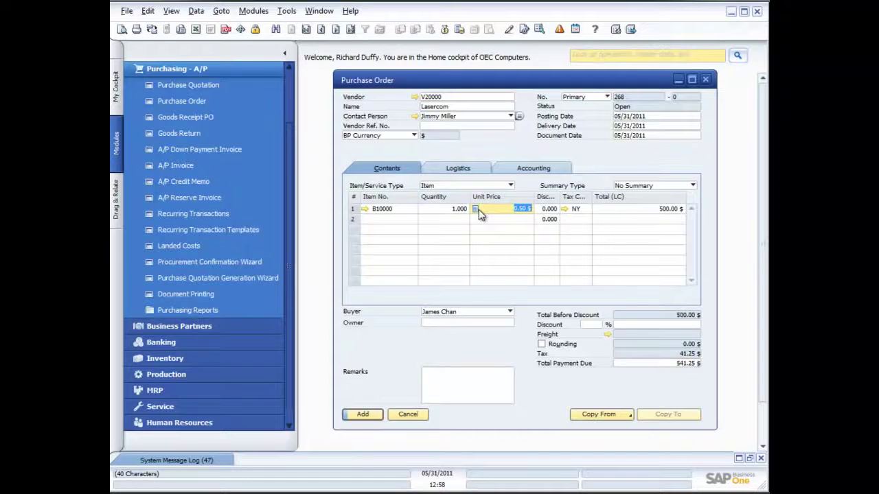
- Review the sales tax codes available for the first line and close the list without choosing another code
key("Tab")
key("Tab")
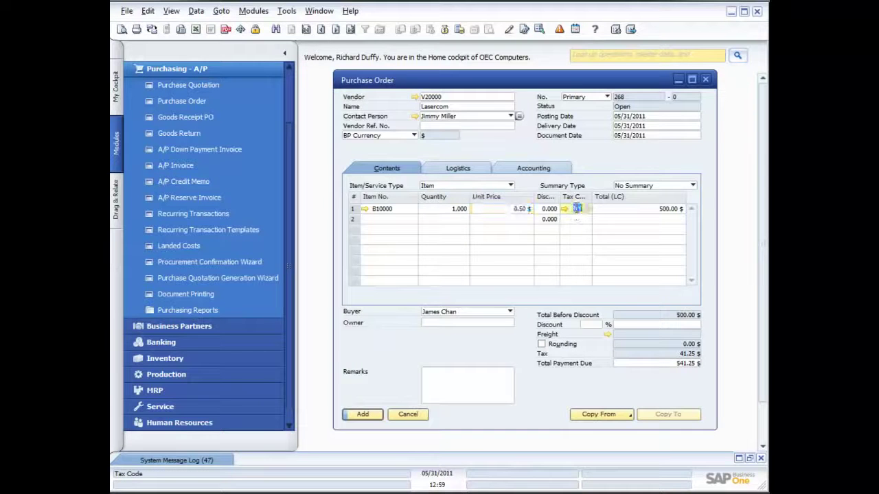
left_click(586, 209)
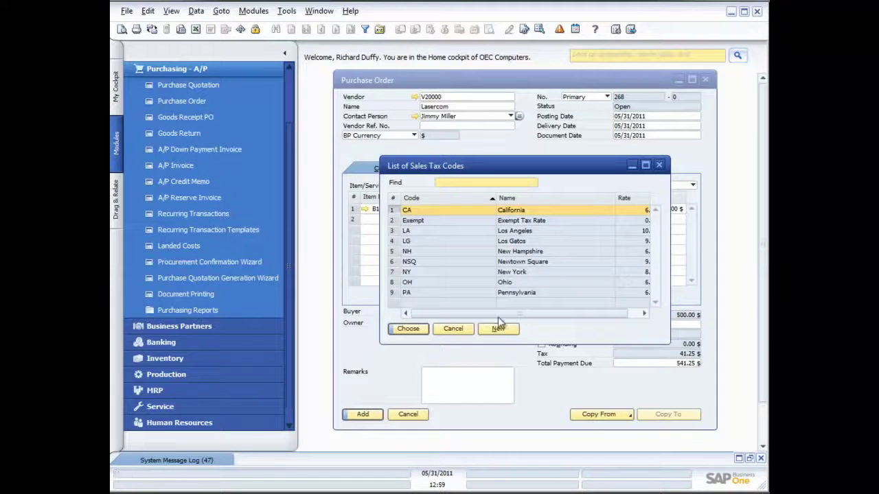
left_click(455, 328)
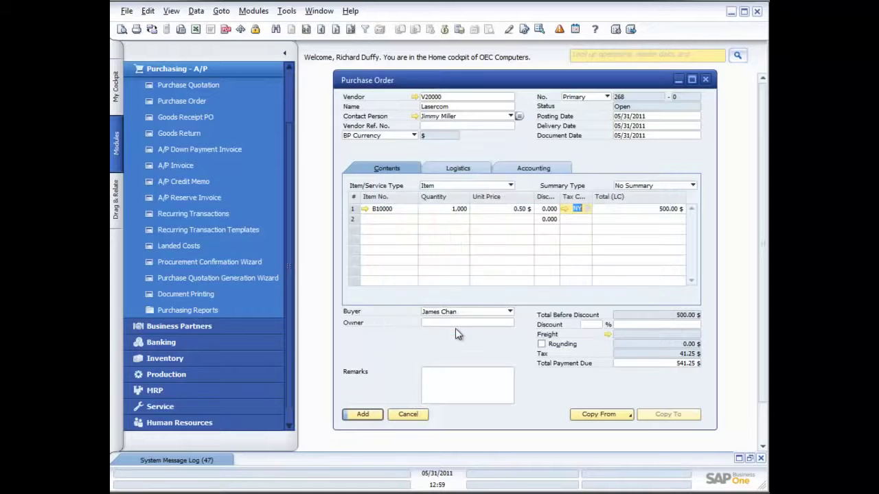
left_click(645, 208)
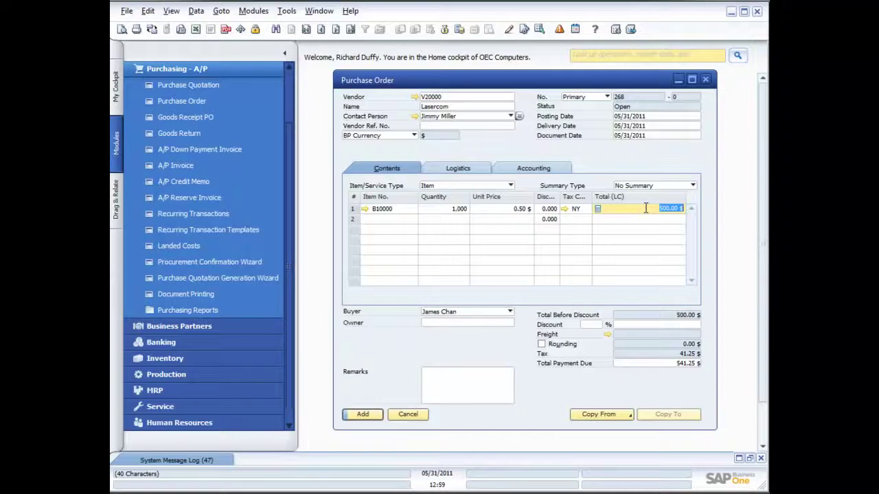
- Add the purchase order, preview its printed document, and close the preview
left_click(371, 419)
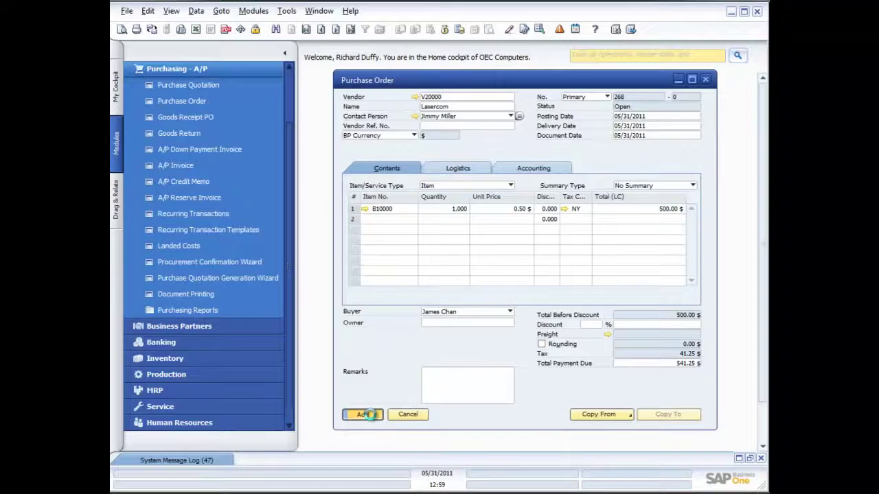
left_click(349, 31)
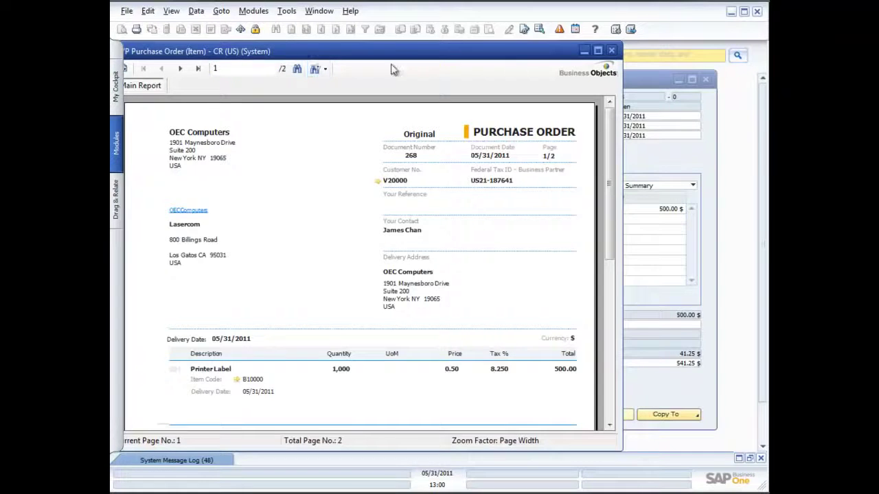
left_click(612, 52)
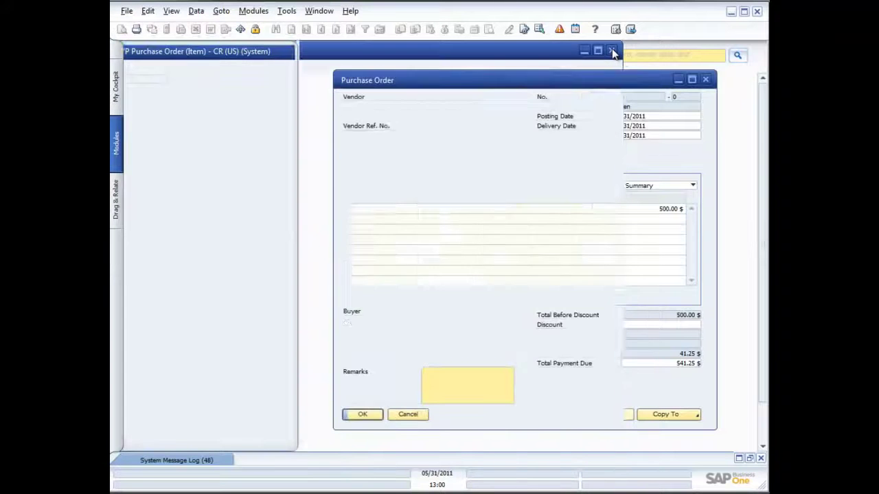
- Start another purchase order and select vendor V23000 from the business partner list
key("ctrl+a")
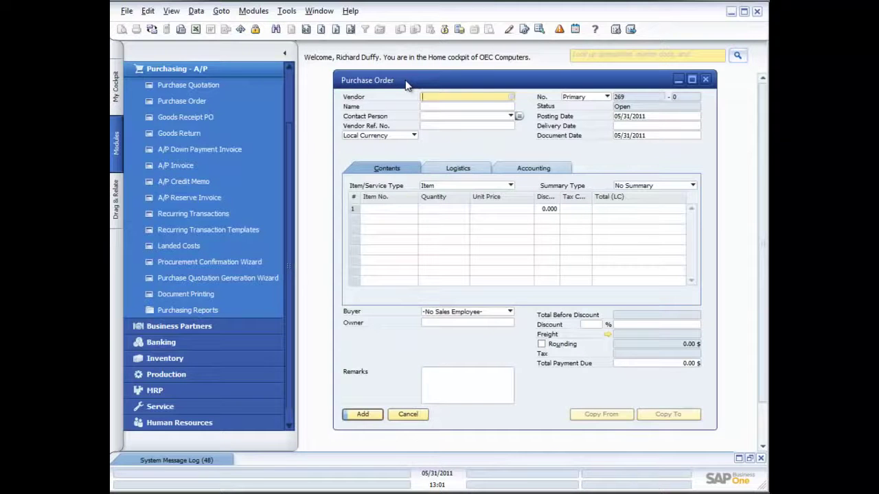
left_click(511, 98)
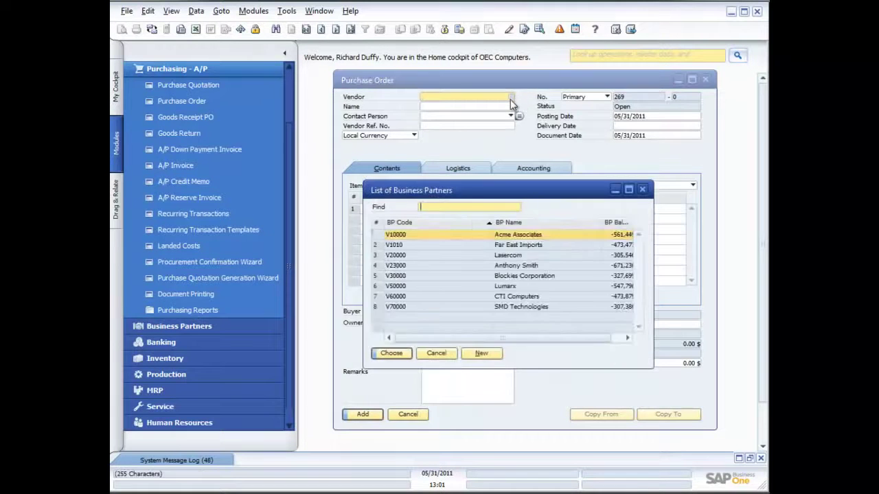
double_click(425, 267)
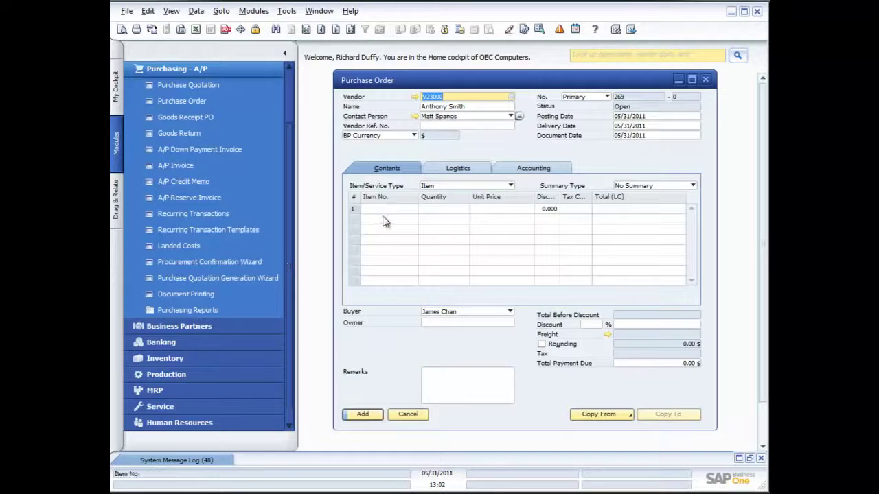
- Switch the document type to Service and back to Item to compare the line columns
left_click(510, 185)
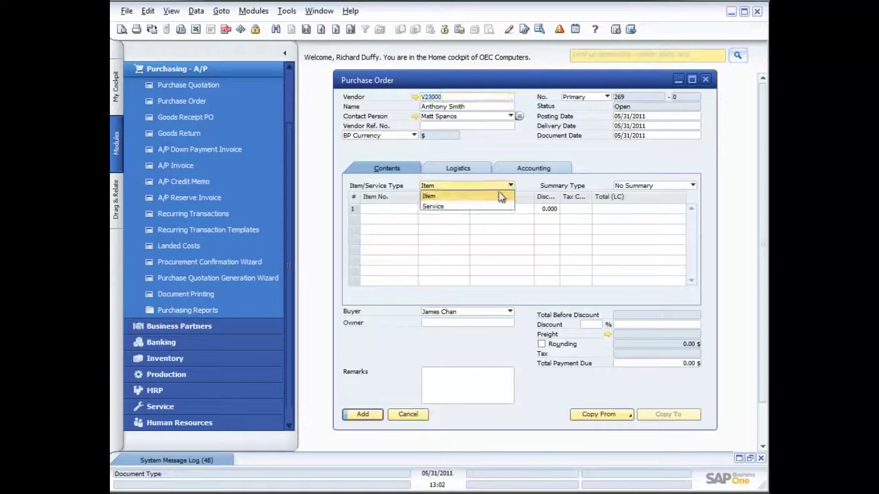
left_click(453, 209)
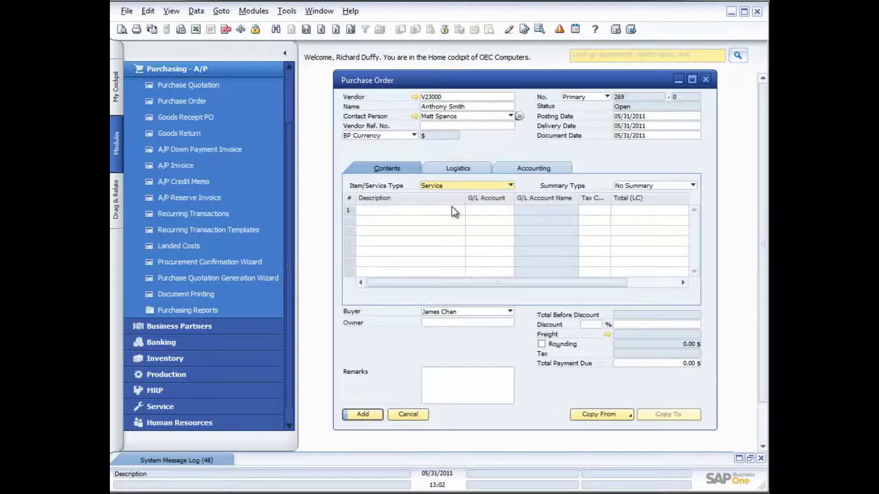
left_click(507, 184)
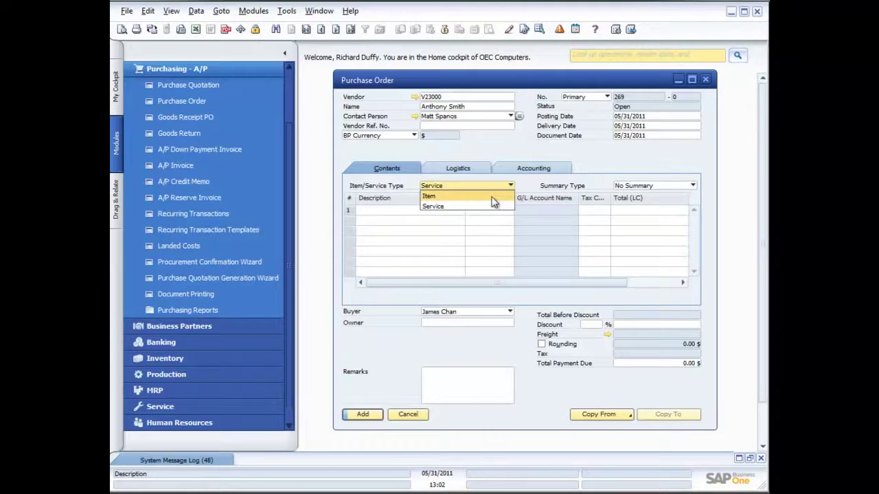
left_click(501, 196)
- Set the purchase order's type to Service and describe the first line as "Installation of printers"
left_click(509, 186)
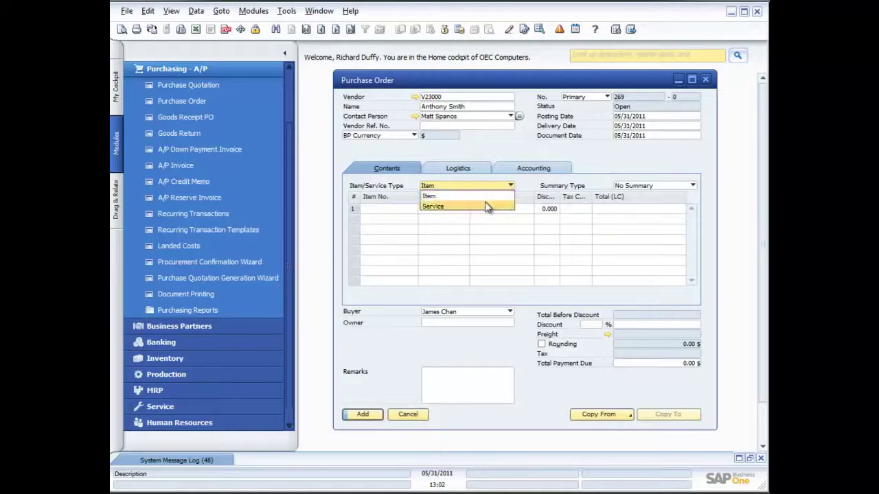
left_click(486, 208)
left_click(415, 210)
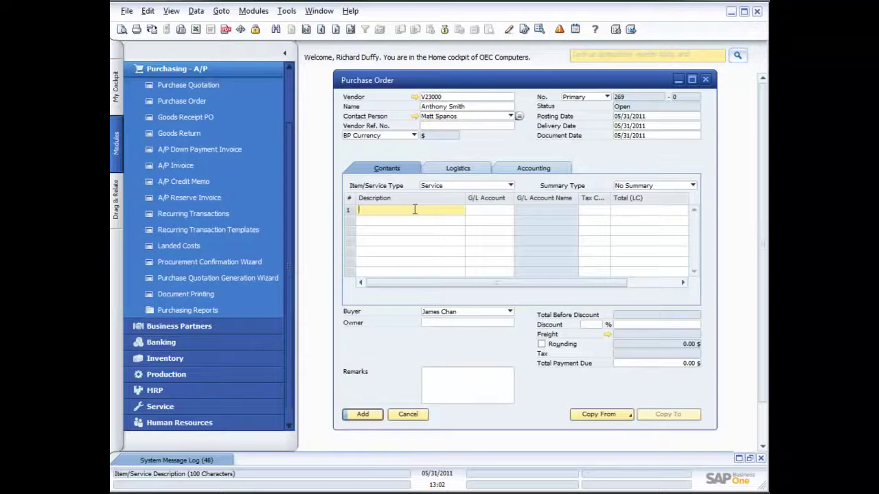
type("Installation of printers")
- Assign the G/L account Other Professional Fees (HO, USA, GA) to the printer installation line
left_click(476, 211)
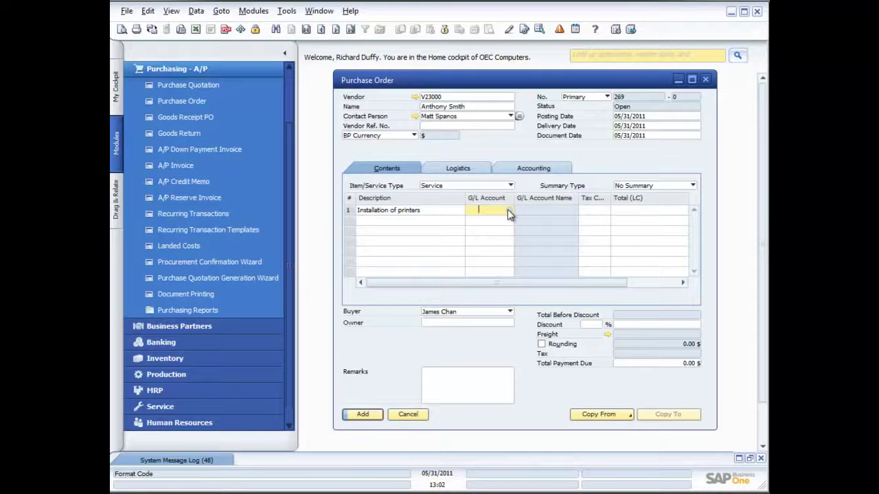
left_click(507, 209)
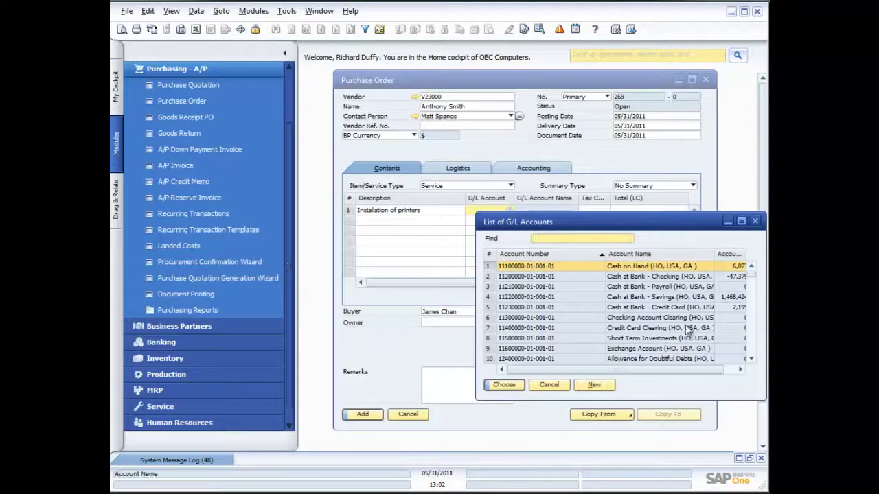
left_click_drag(751, 280, 754, 332)
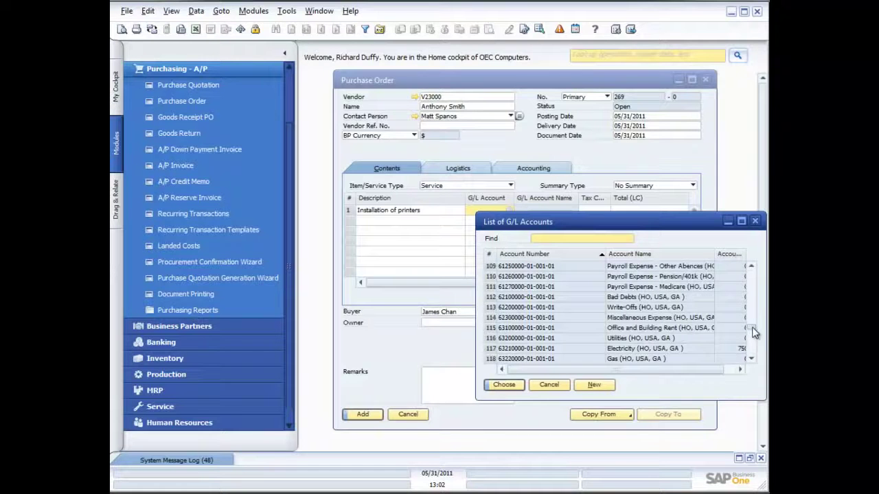
left_click(751, 268)
left_click(752, 267)
left_click(752, 268)
left_click(752, 268)
left_click(751, 268)
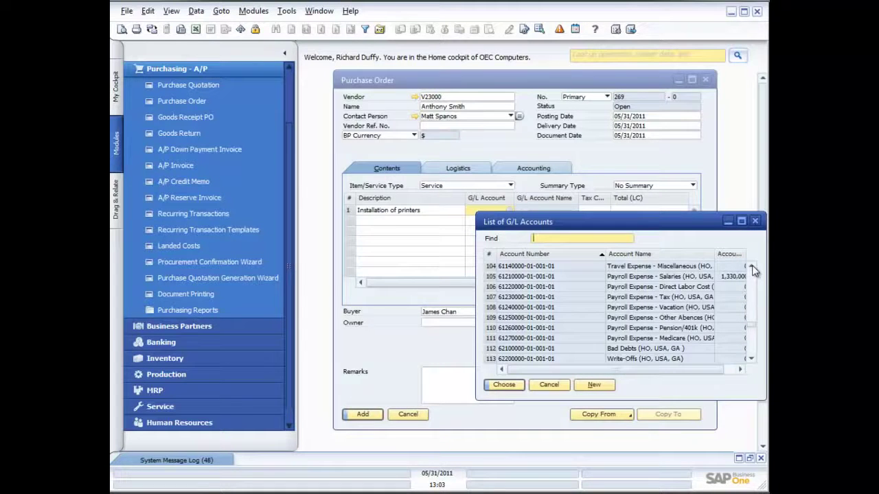
left_click(751, 268)
left_click(752, 268)
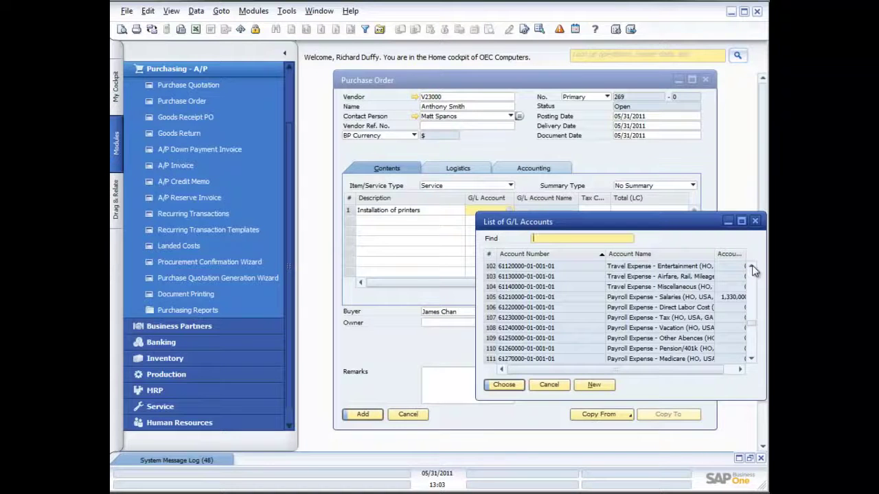
scroll(752, 268, "down", 12)
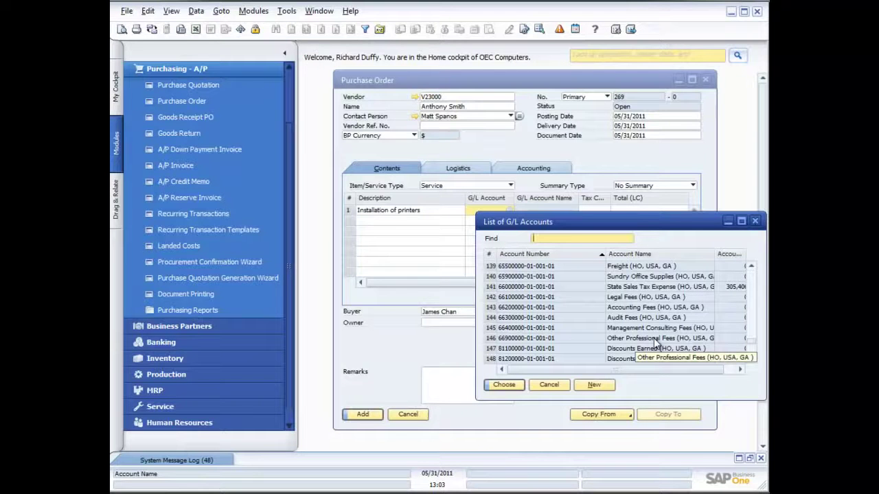
double_click(654, 339)
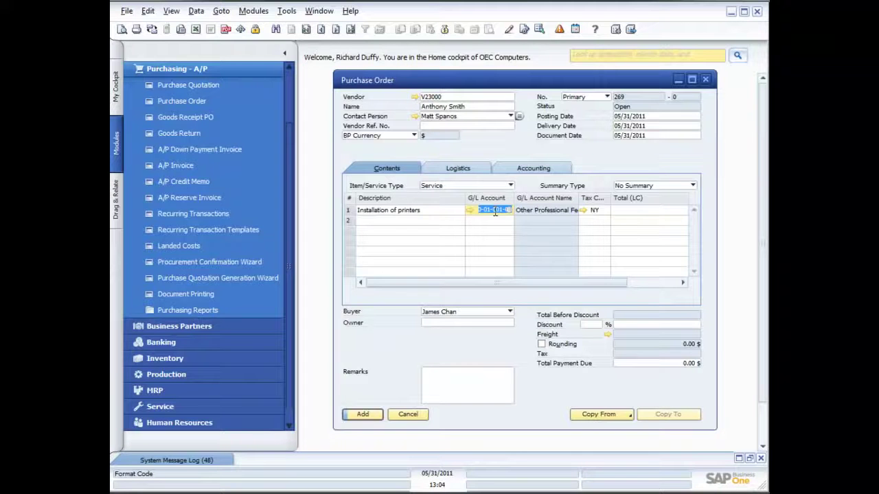
- Set the printer installation line's total to 100.00
left_click(638, 210)
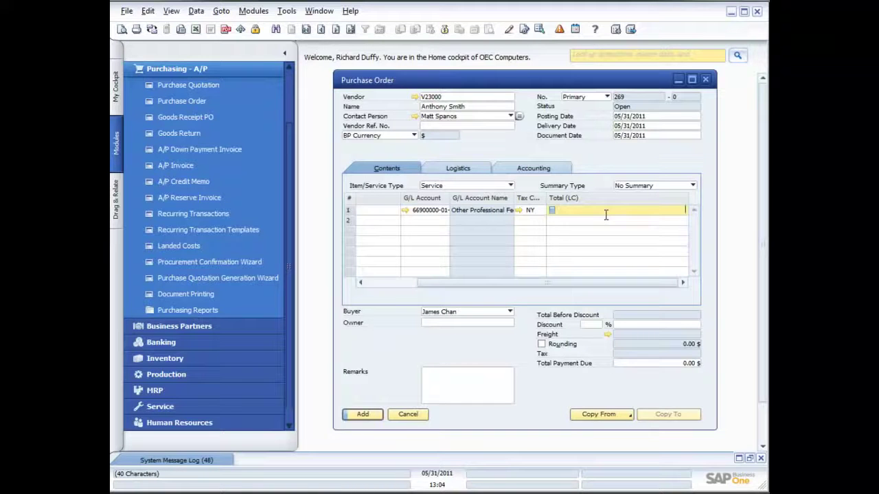
type("100.00")
key("Tab")
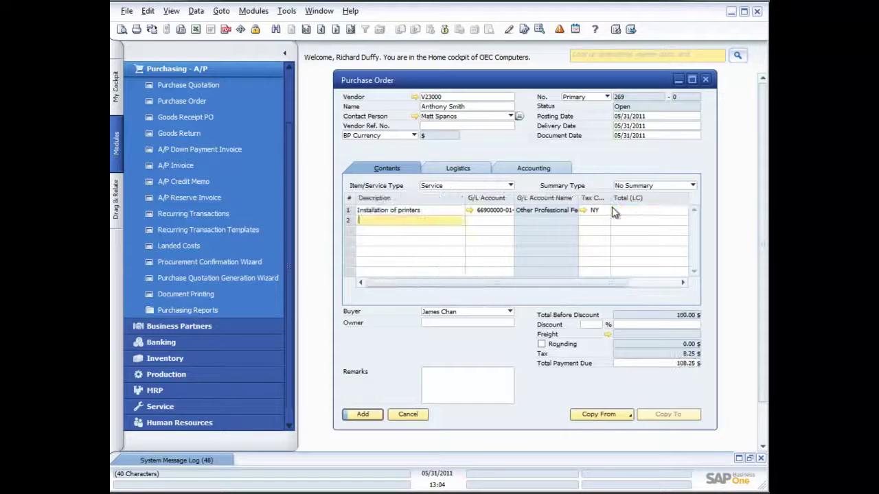
- Enter the remark "Please install as per standard process." followed by a request to call the named contact for details
left_click(461, 373)
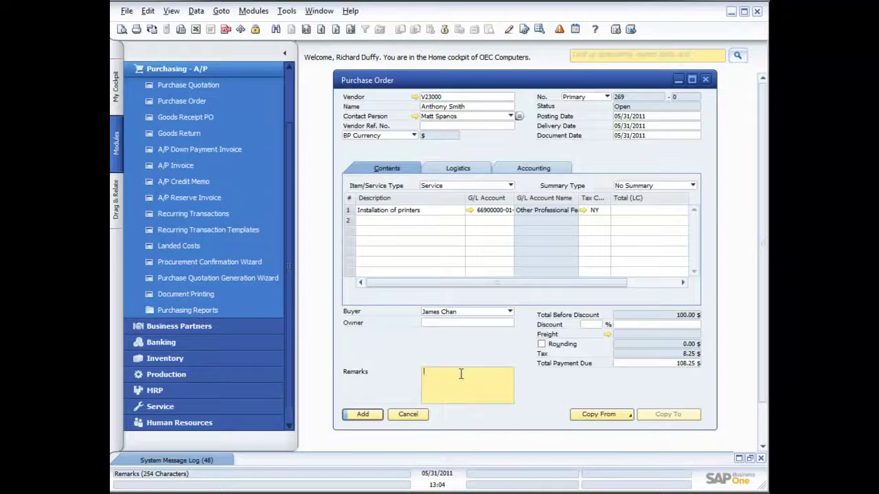
type("Please install as per standard process. Ca")
key("BackSpace")
type("all Richard for details")
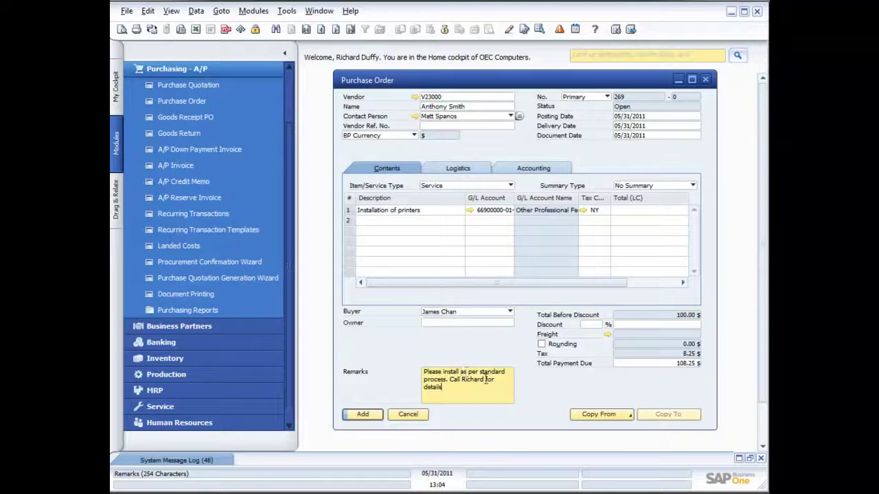
- View the row operations available for the printer installation line and dismiss them
left_click(421, 230)
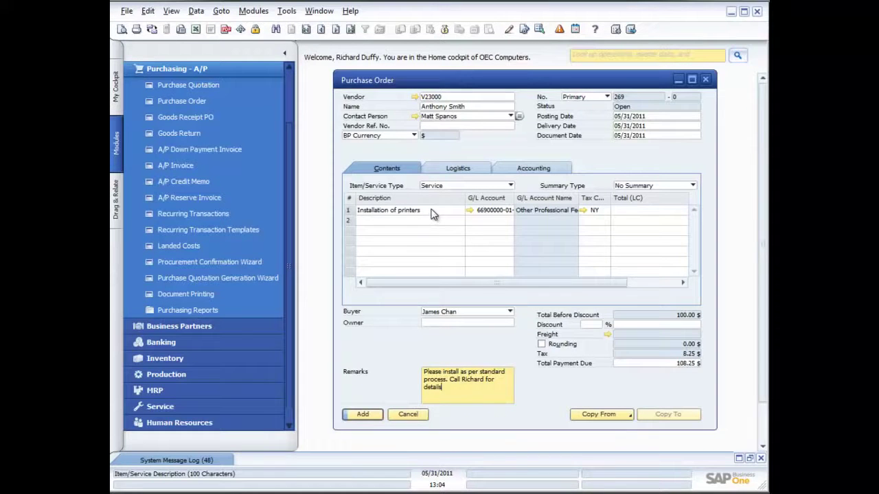
right_click(430, 210)
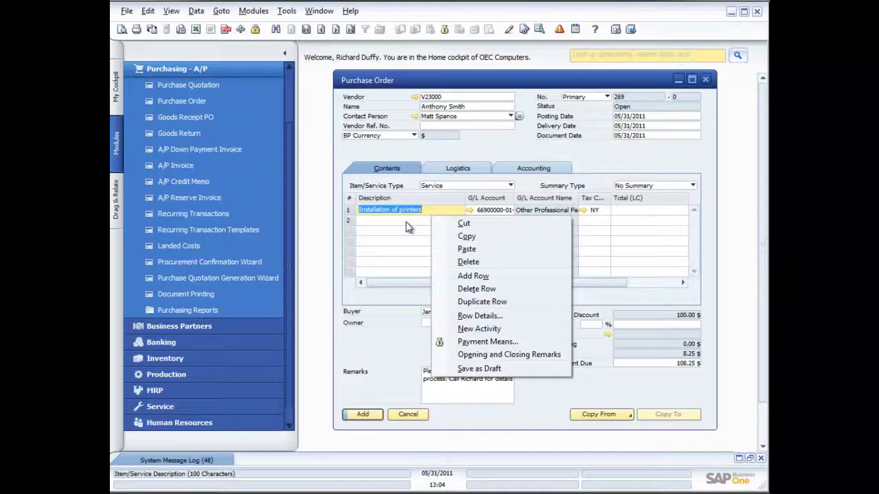
left_click(434, 210)
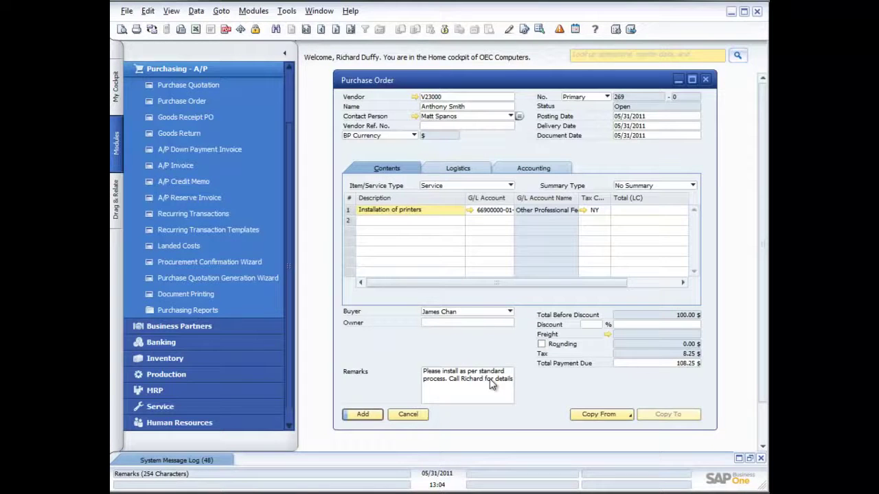
- Add the service purchase order and close the purchase order form
left_click(361, 414)
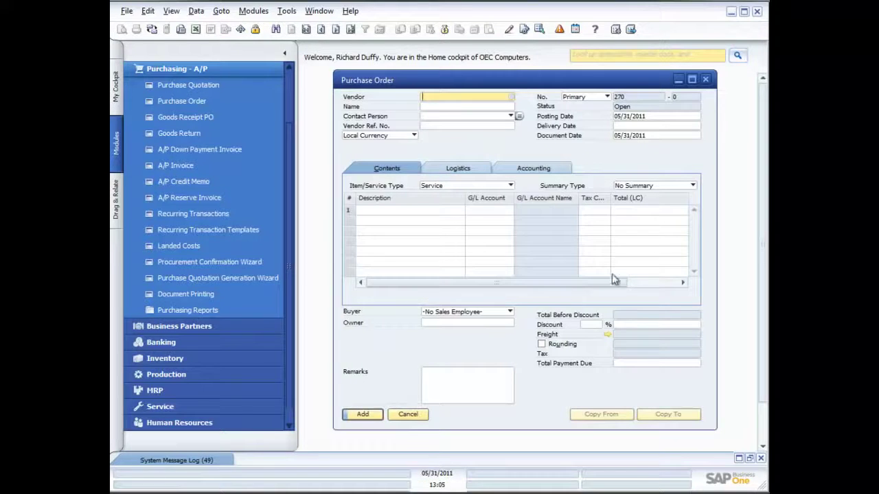
left_click(705, 79)
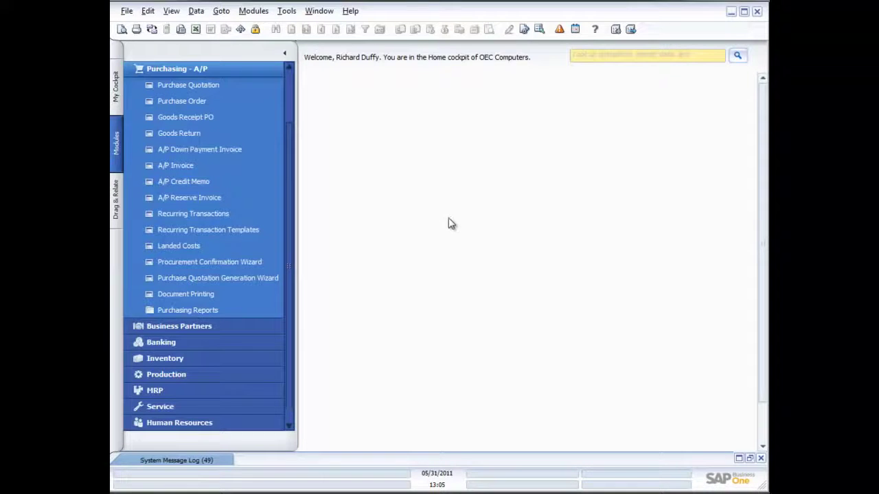
left_click(195, 117)
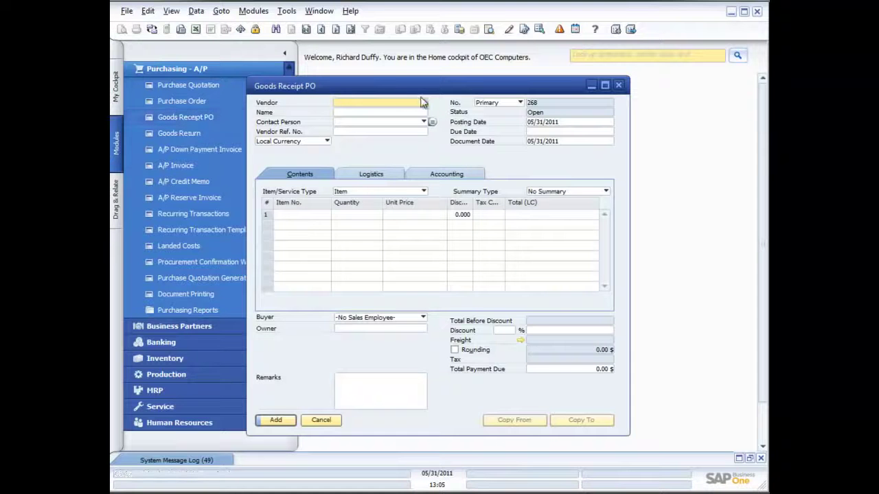
left_click_drag(441, 87, 510, 81)
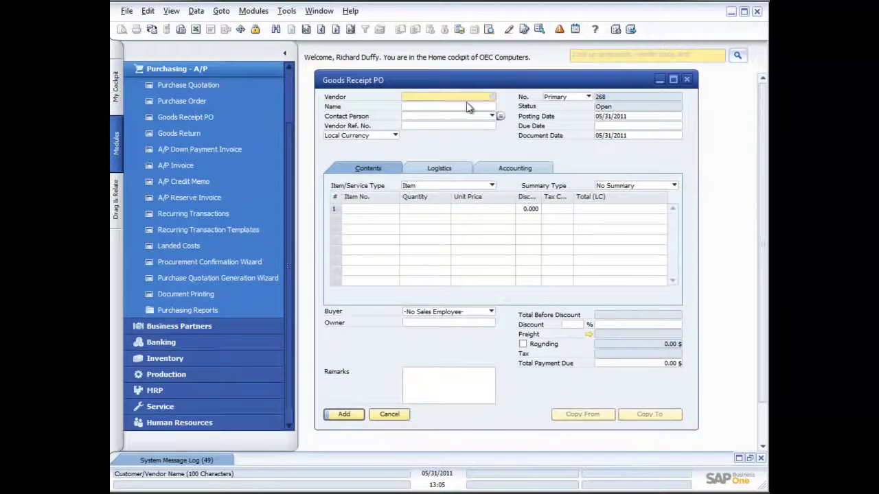
left_click(686, 80)
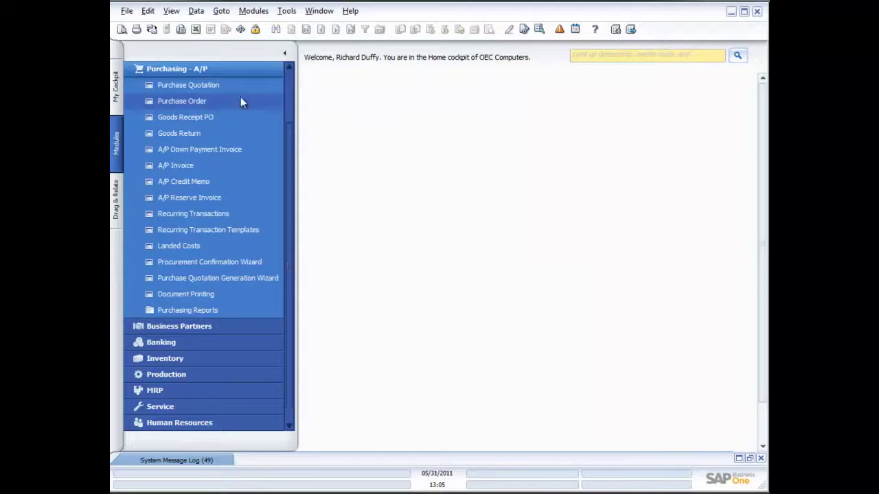
- Find Lasercom's purchase order for item B10000 and copy it to a goods receipt PO
left_click(175, 100)
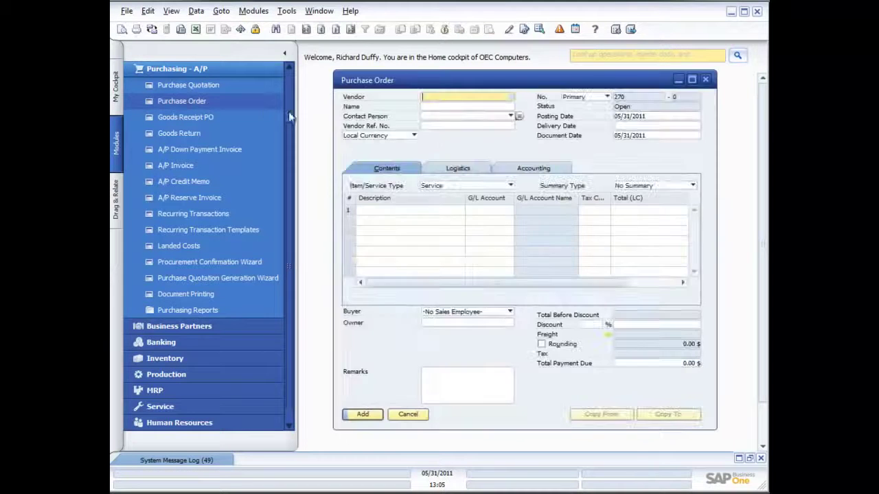
left_click(349, 29)
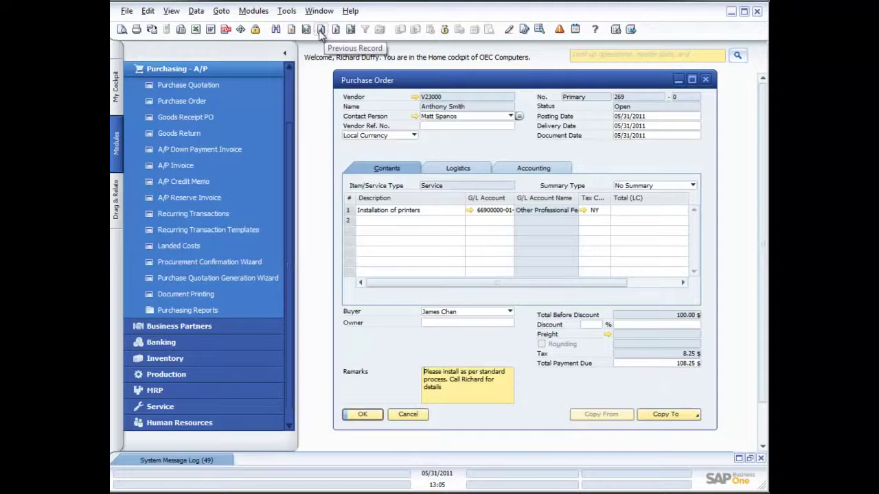
left_click(320, 31)
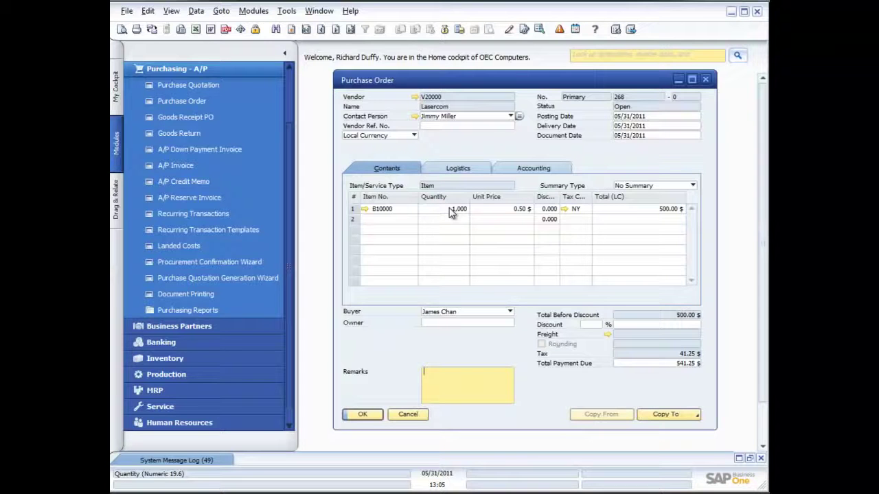
left_click(680, 417)
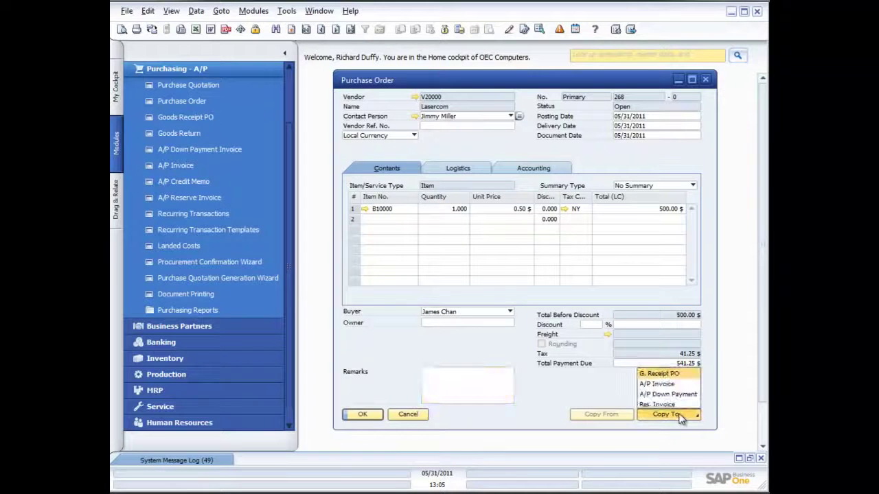
left_click(670, 377)
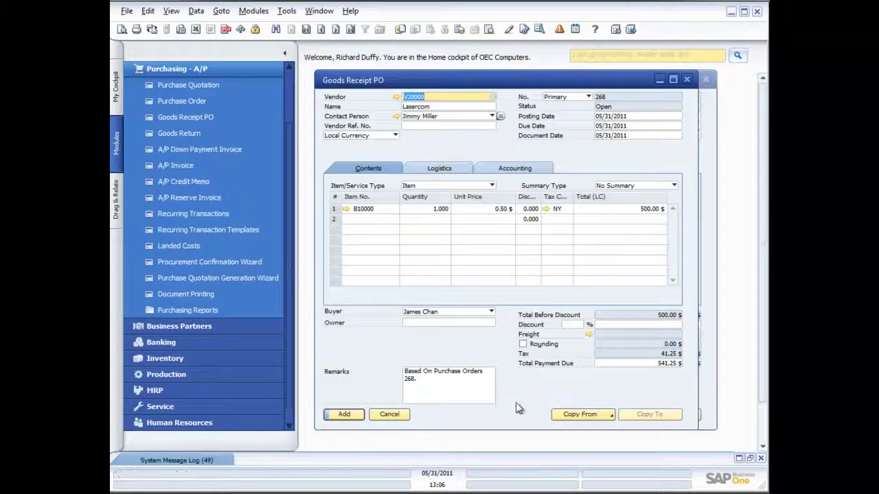
- Start adding the goods receipt PO and create batch 1ACG2 for the printer labels with a quantity of 1,000
left_click(345, 416)
left_click(311, 254)
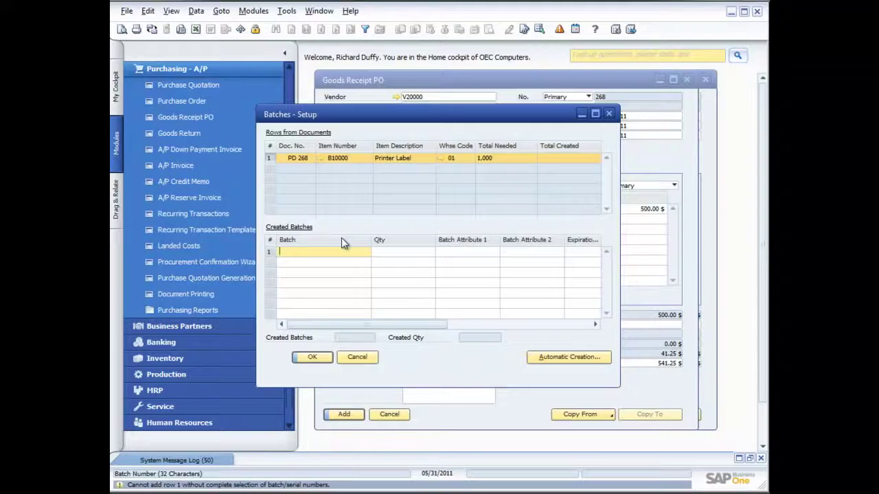
type("1")
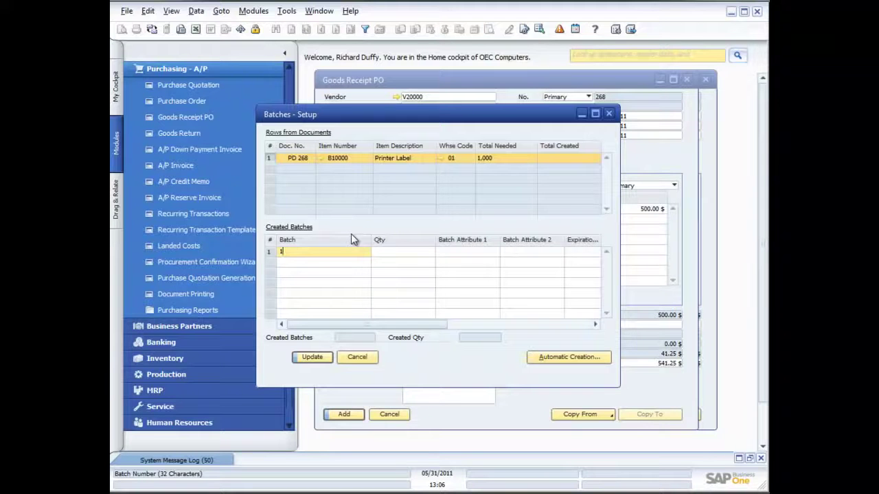
type("ACG2")
key("Tab")
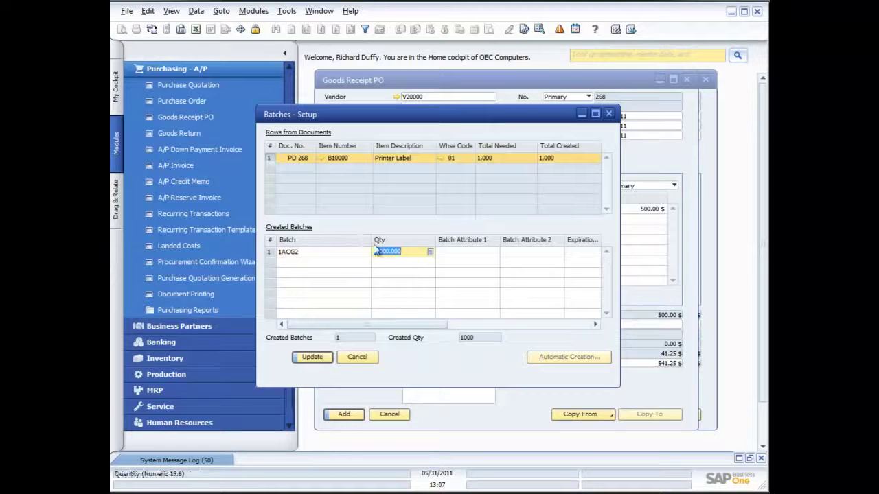
- Set the manufacturing date of batch 1ACG2 to 02/16/2011 and save the batch setup
left_click(460, 252)
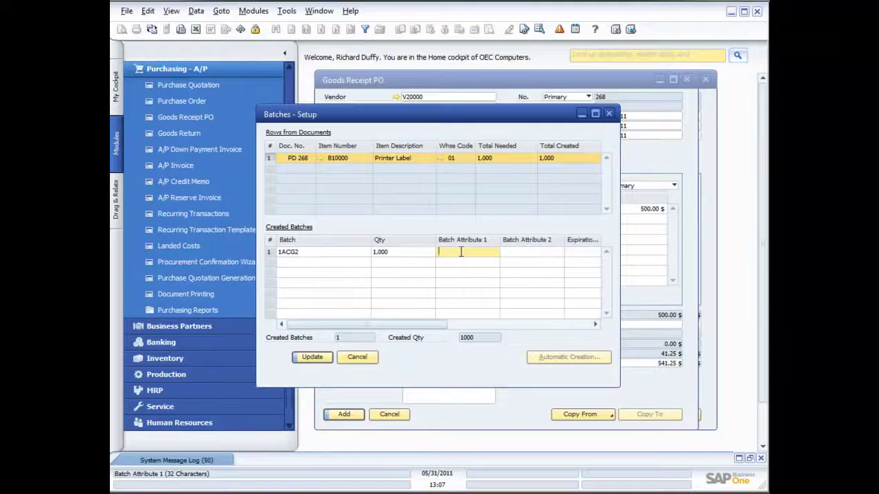
left_click(431, 330)
left_click_drag(430, 329, 527, 326)
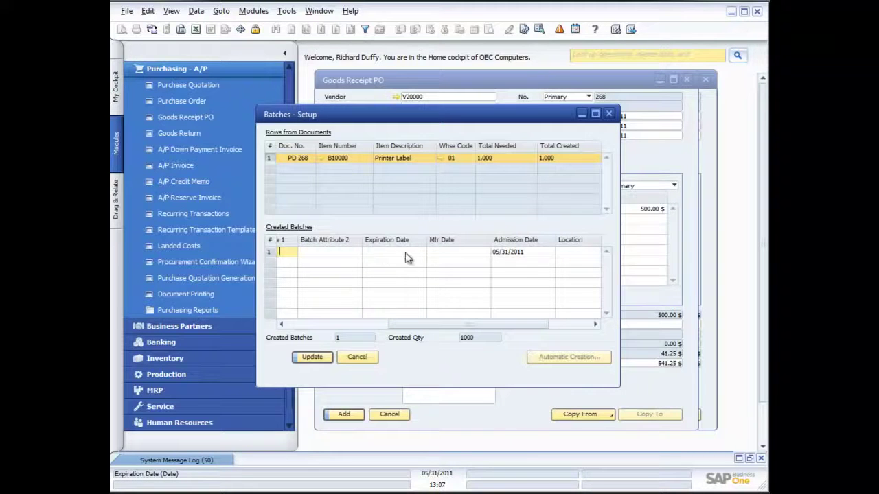
left_click(571, 327)
left_click_drag(518, 320, 488, 318)
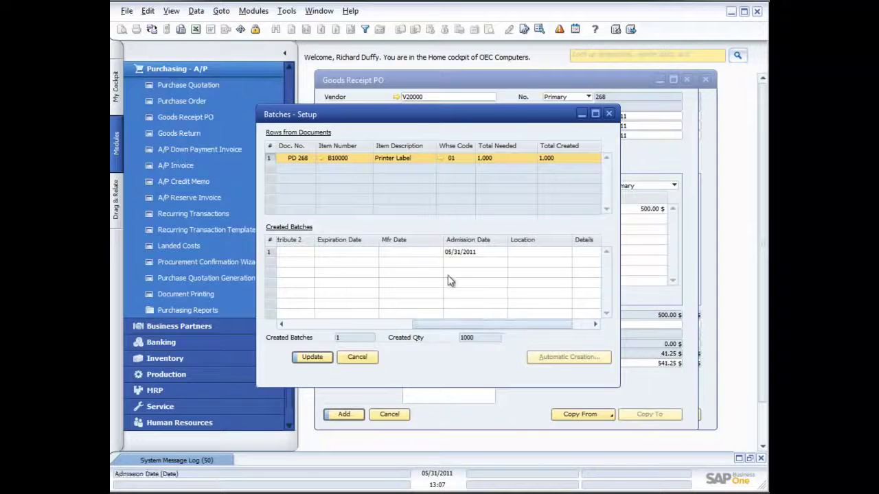
left_click(418, 251)
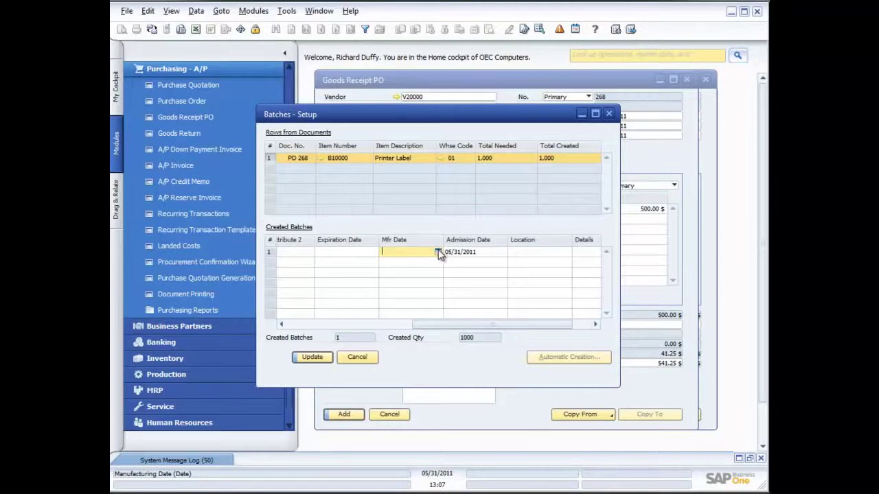
left_click(437, 252)
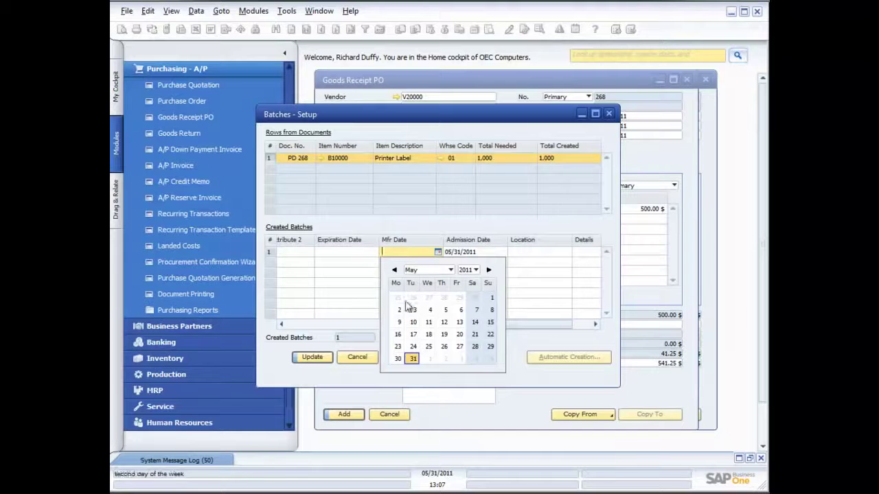
left_click(394, 270)
left_click(394, 270)
left_click(394, 270)
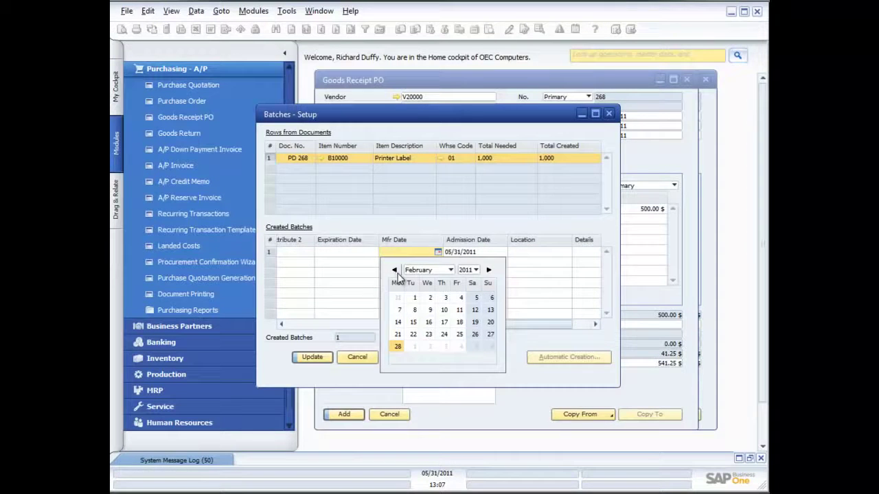
left_click(428, 322)
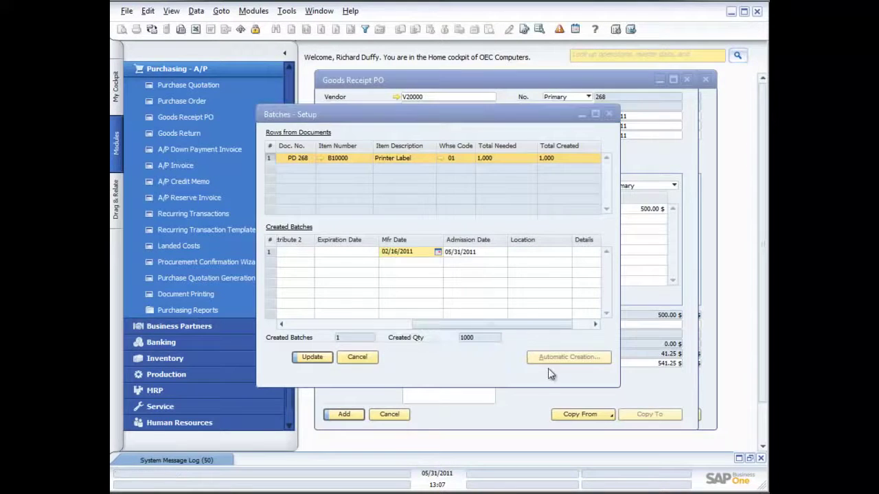
left_click(316, 360)
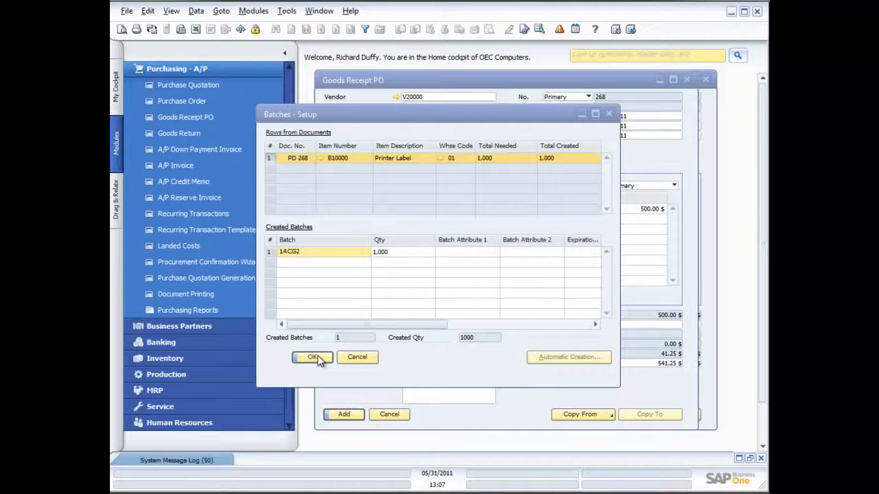
left_click(317, 356)
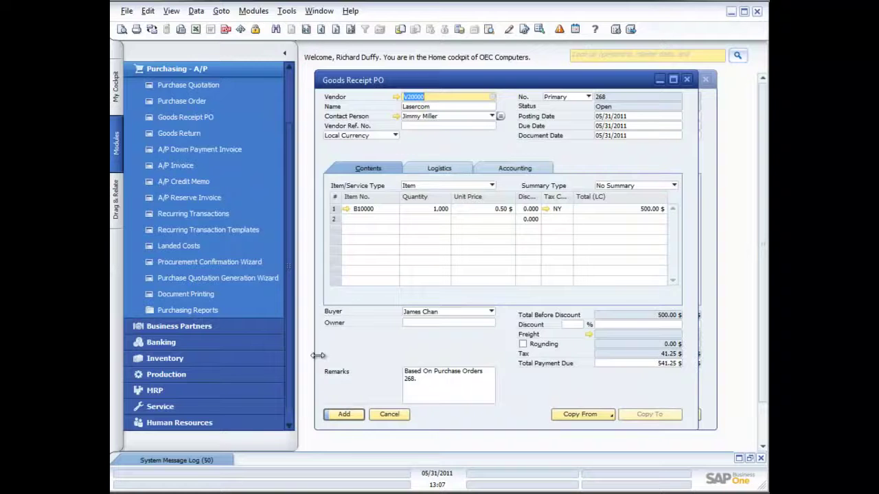
- Add the goods receipt PO permanently and close the goods receipt and purchase order forms
left_click(347, 416)
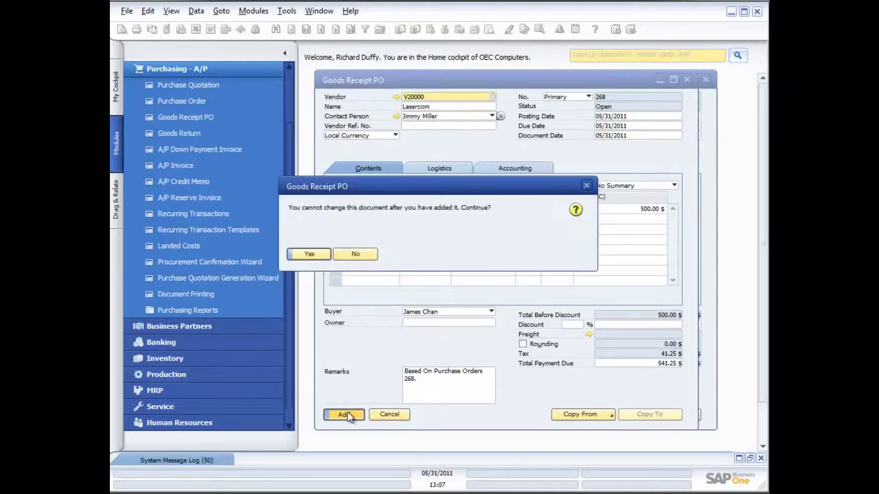
left_click(309, 254)
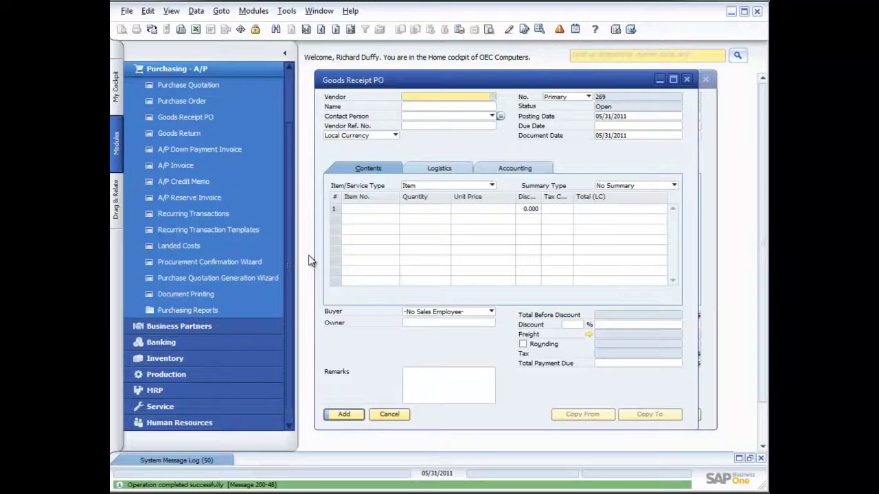
left_click(685, 79)
left_click(705, 79)
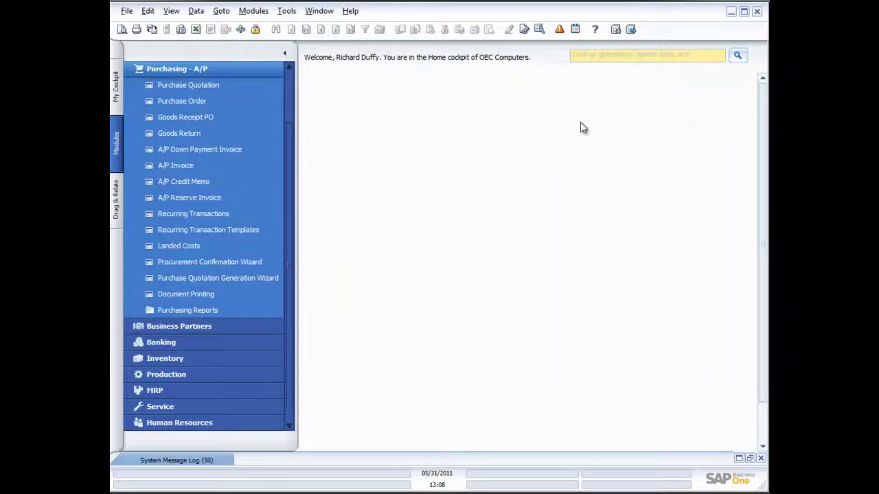
- Start a new A/P invoice for the vendor Lasercom
left_click(164, 167)
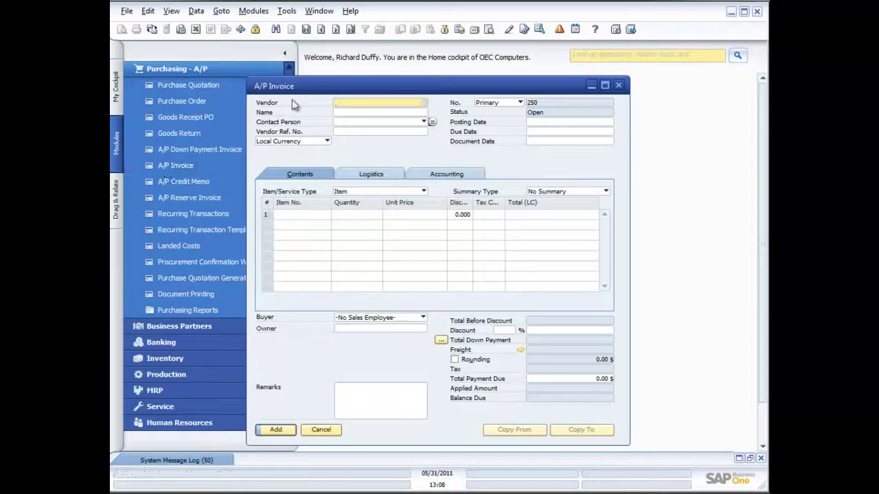
left_click(425, 103)
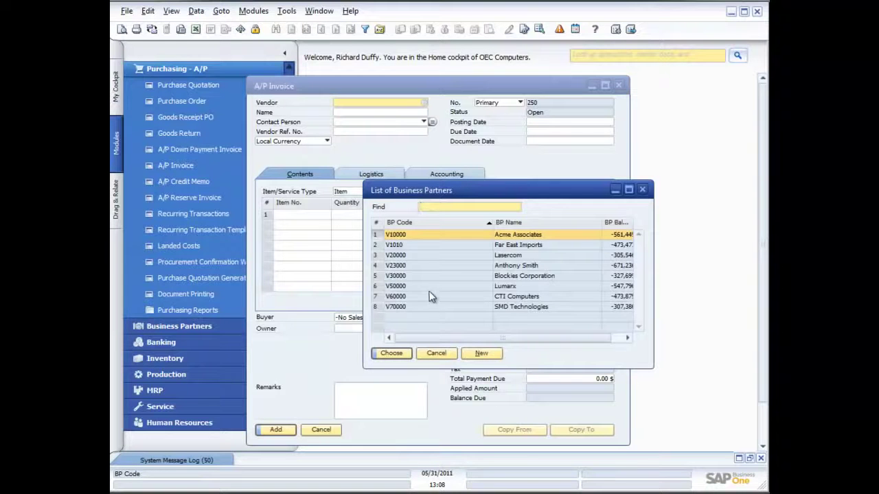
double_click(441, 256)
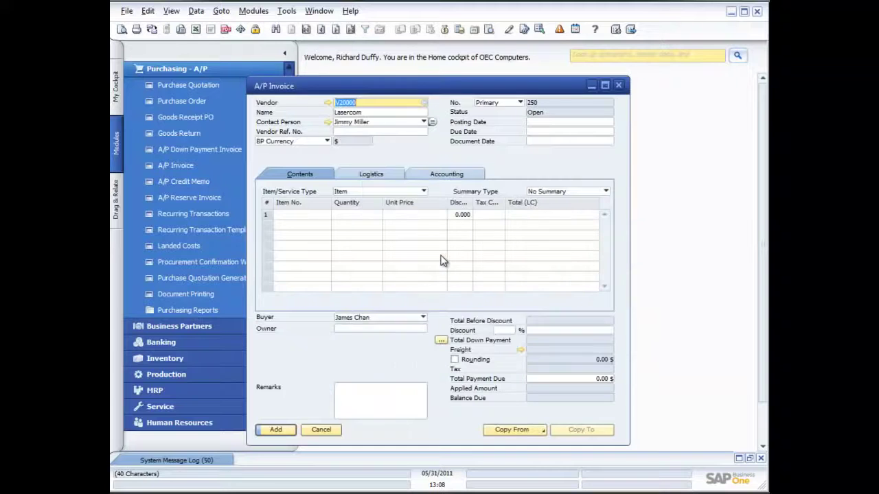
- Copy the goods receipt PO dated 05/31/2011 into the invoice, using the current exchange rate and drawing all data
left_click(538, 431)
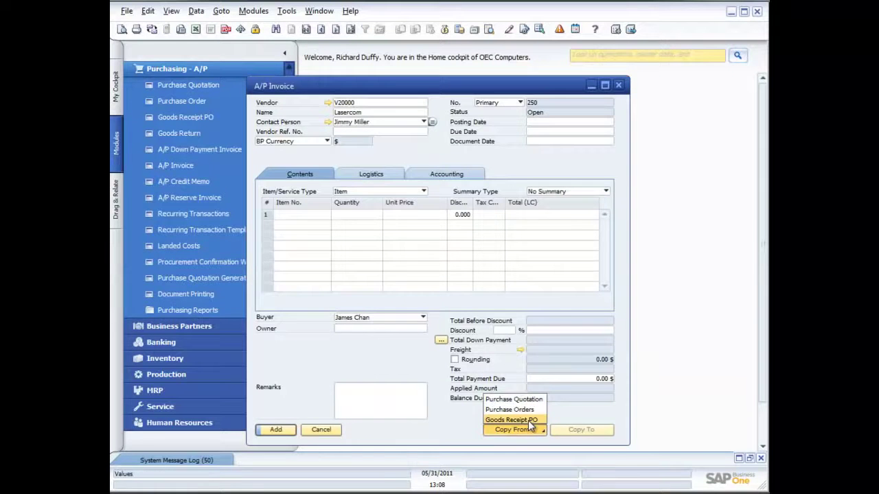
left_click(529, 420)
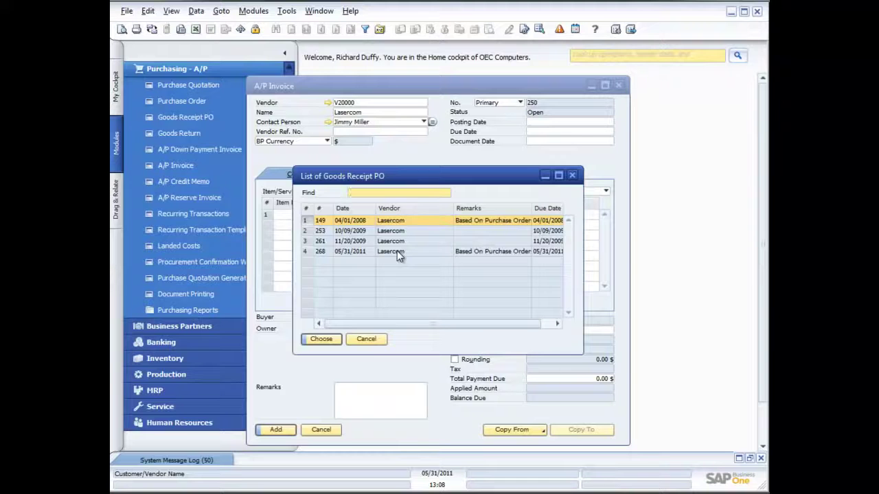
left_click(359, 252, "shift")
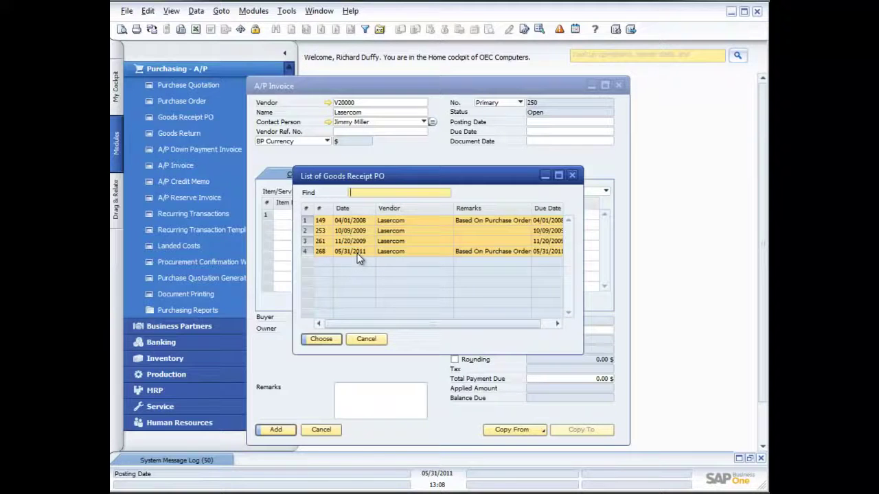
left_click(357, 253)
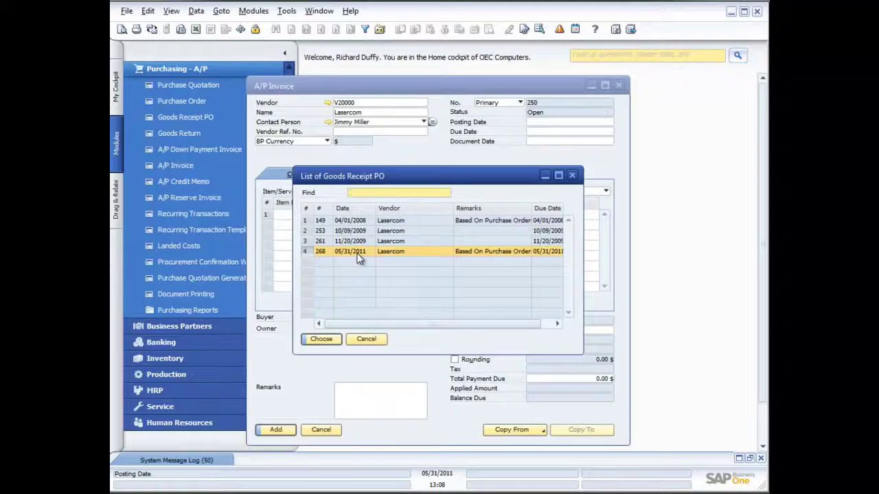
left_click(326, 339)
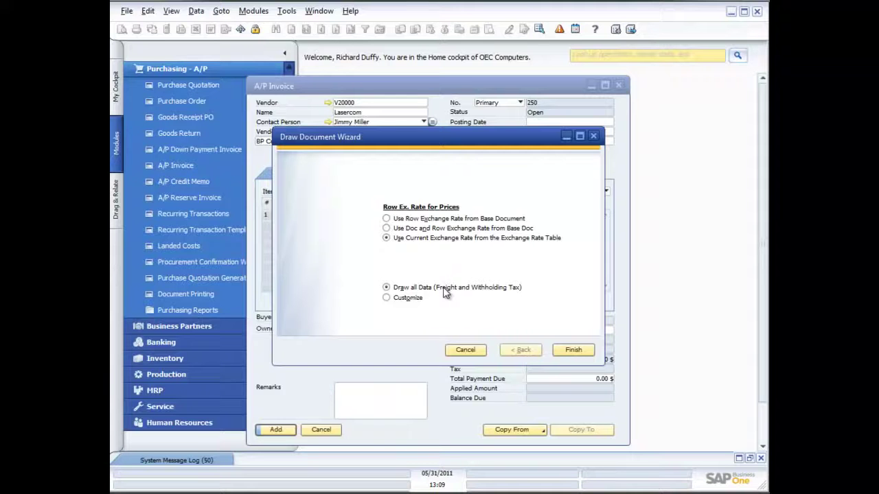
left_click(573, 351)
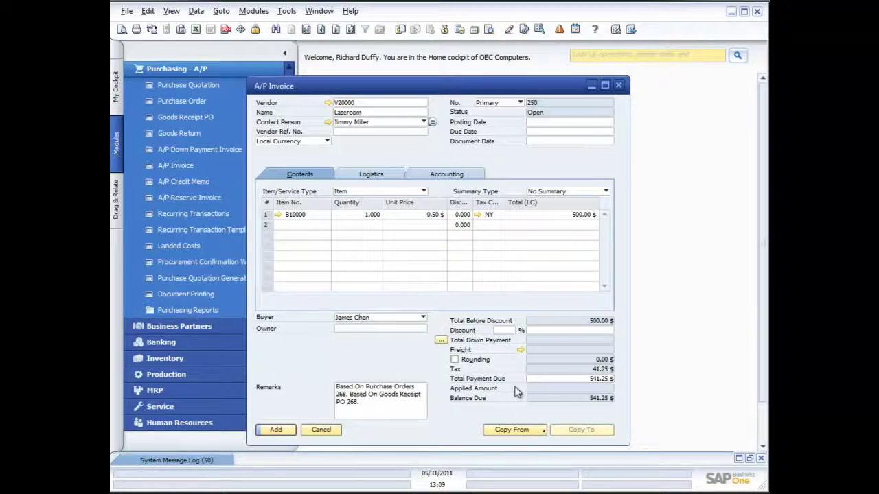
- Enter 4567 as the vendor reference number and try to add the A/P invoice
left_click(363, 131)
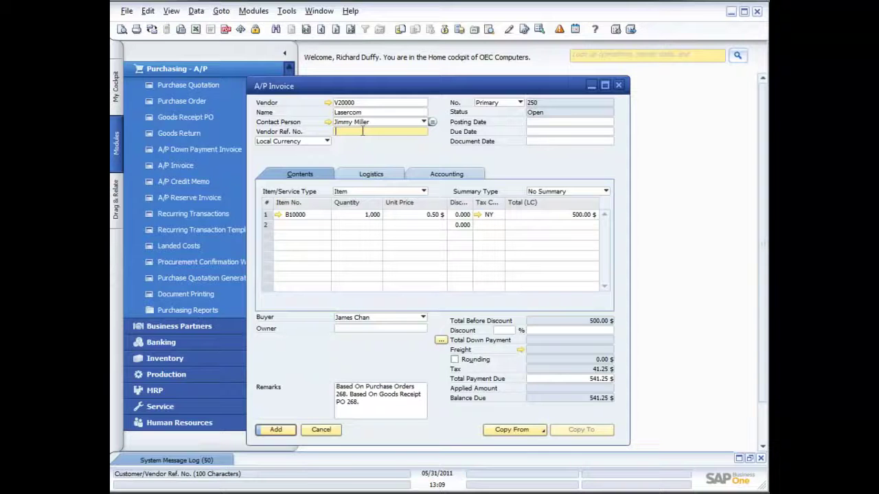
type("4567")
left_click(278, 429)
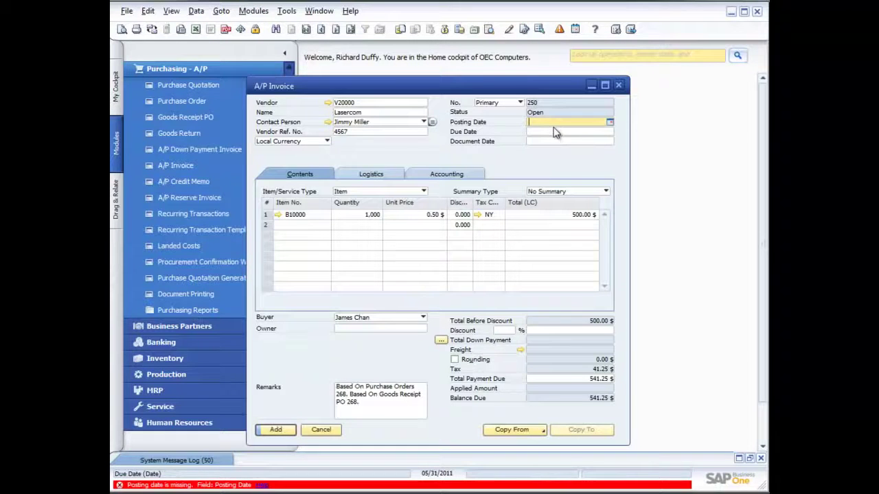
- Set the A/P invoice's posting date to 05/31/2011
left_click(610, 121)
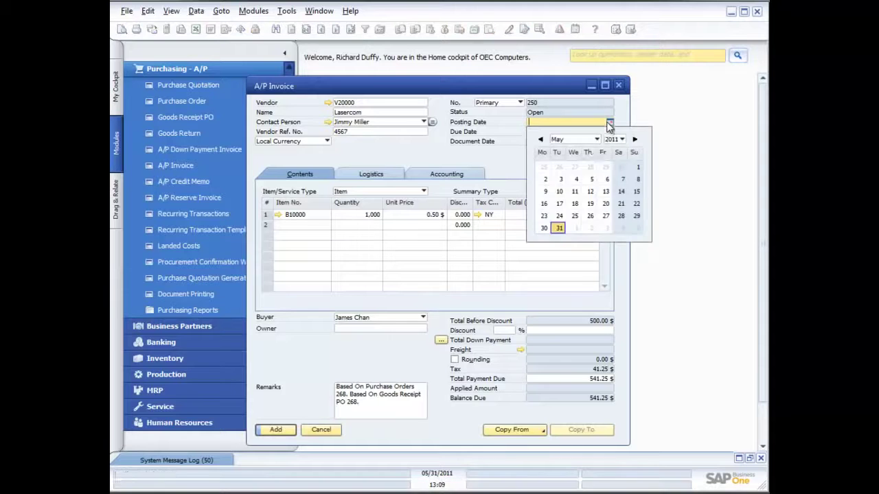
left_click(559, 229)
left_click(560, 230)
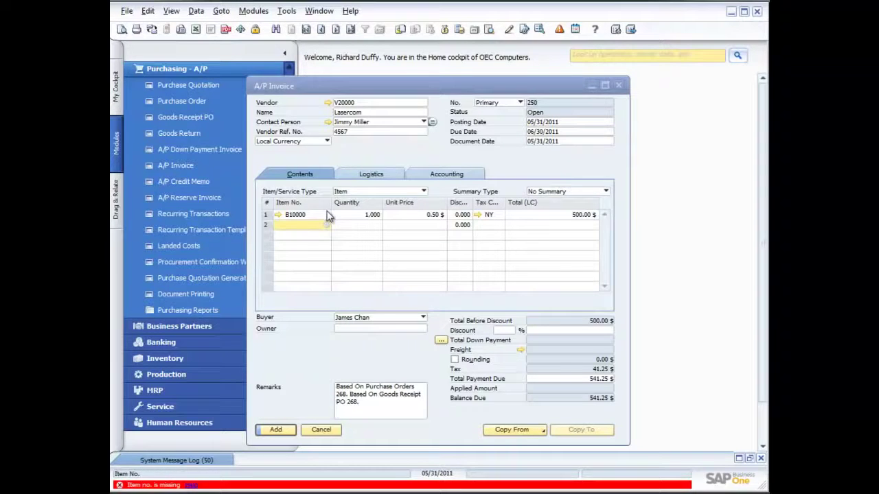
- Add the A/P invoice, accept that it cannot be changed, and close the invoice form
key("Up")
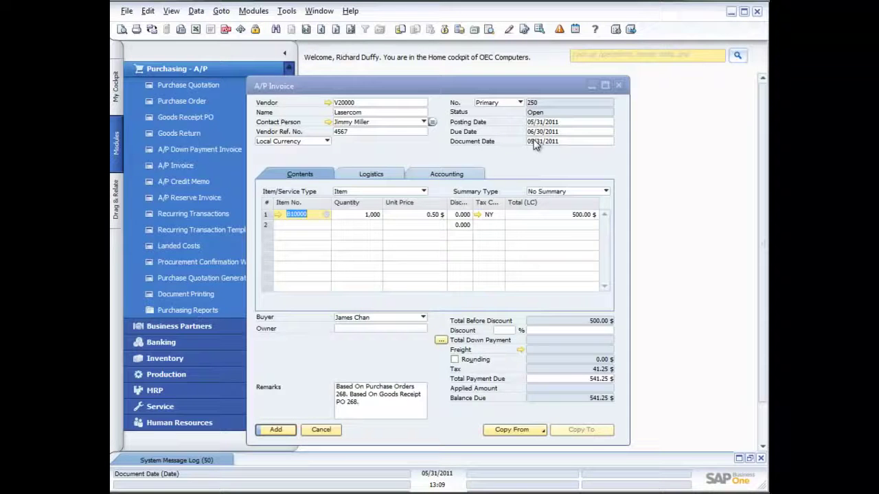
left_click(285, 431)
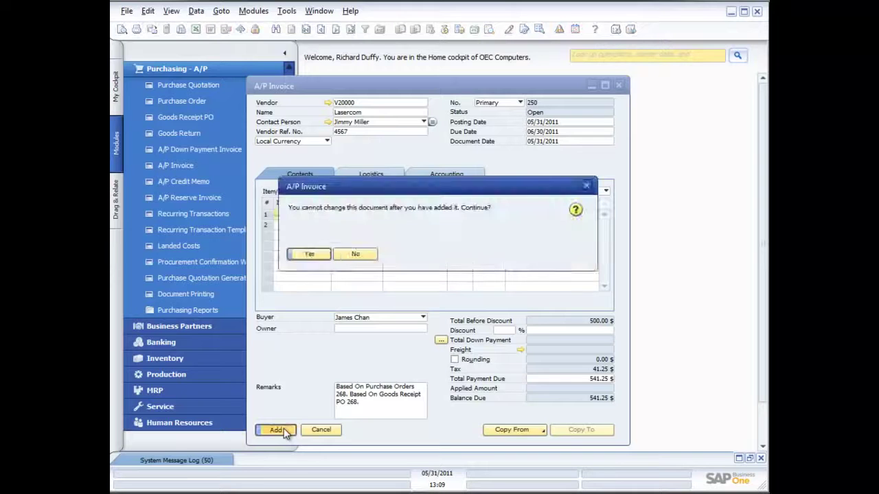
left_click(309, 256)
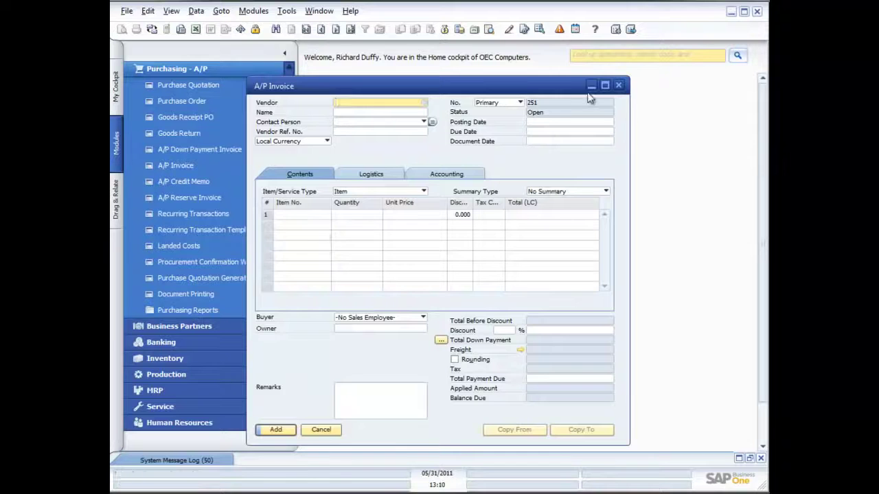
left_click(619, 86)
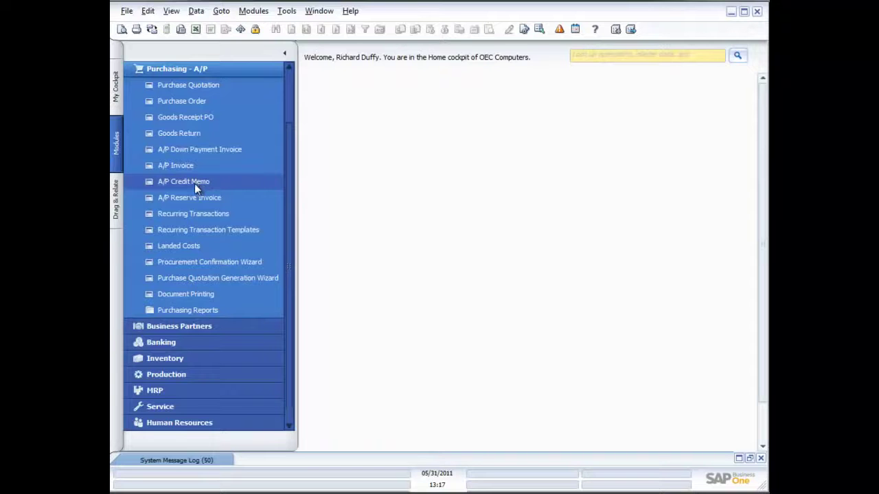
- Start a new A/P credit memo for the vendor Lasercom
left_click(195, 182)
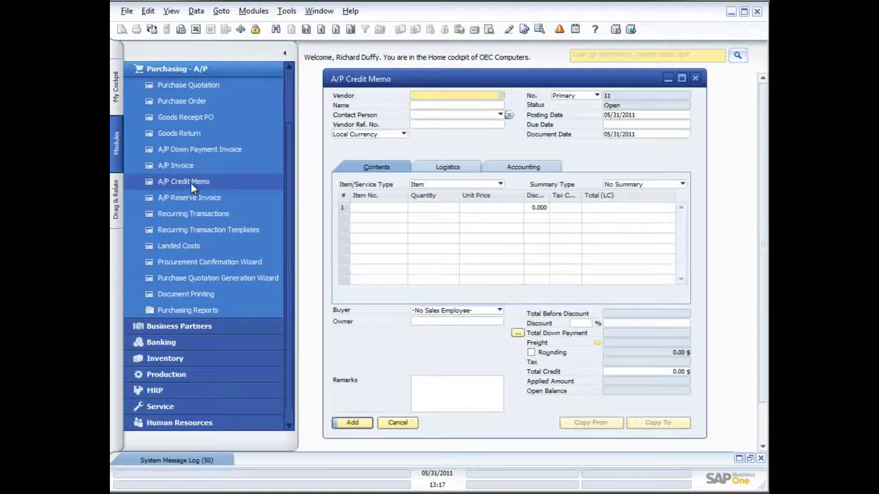
left_click(501, 96)
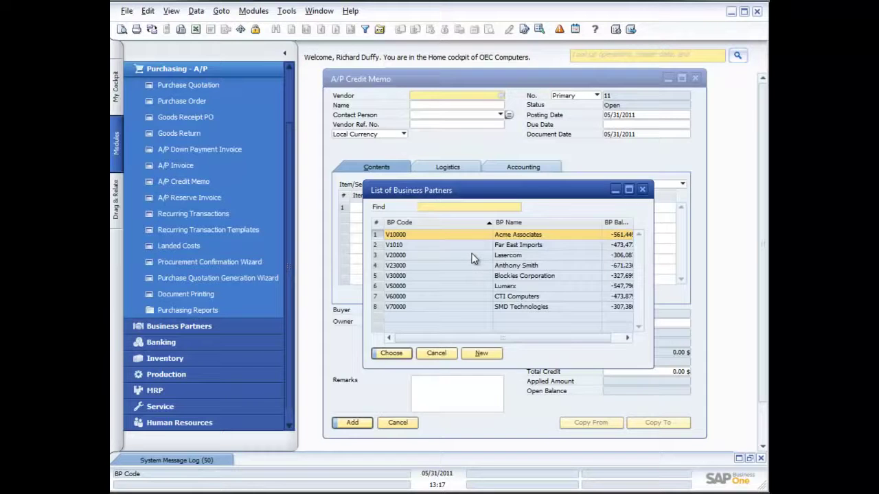
double_click(472, 255)
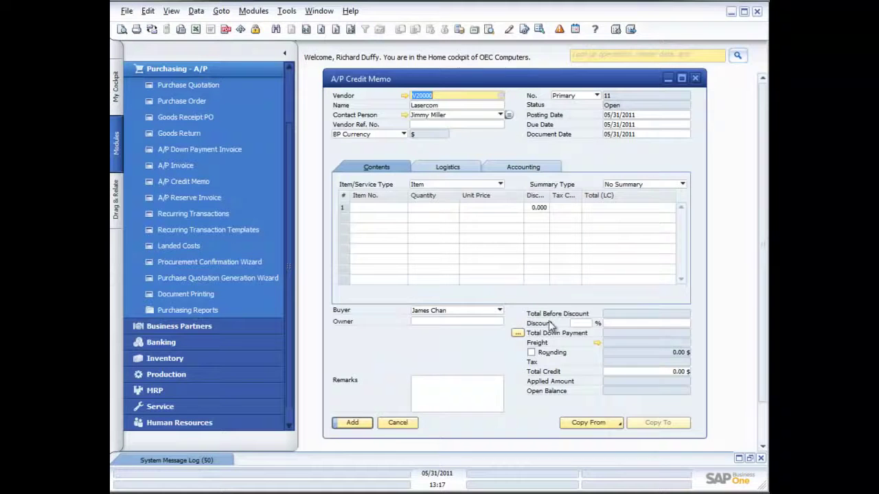
- Copy the A/P invoice dated 05/31/2011 into the credit memo, using the base document's row exchange rate and drawing all data
left_click(615, 425)
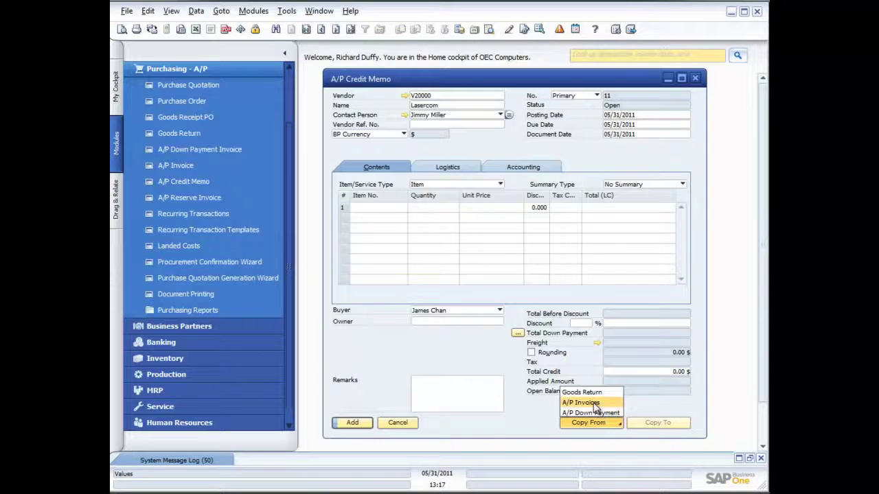
left_click(593, 402)
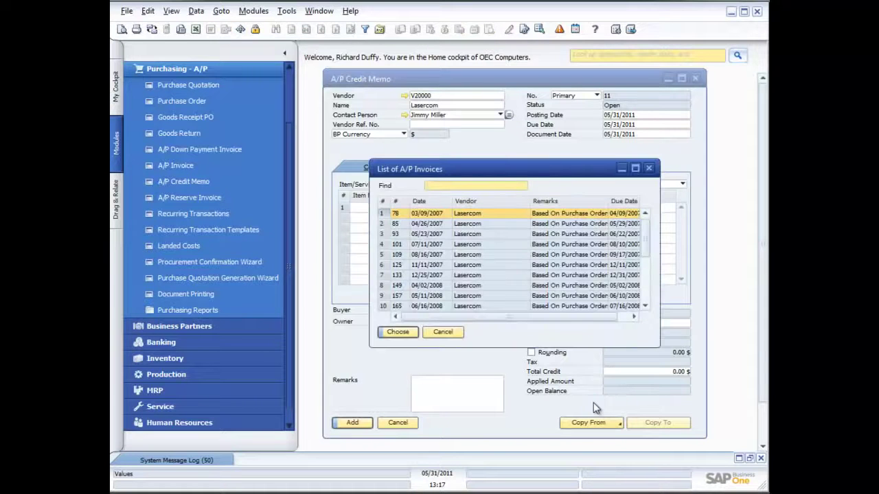
double_click(443, 203)
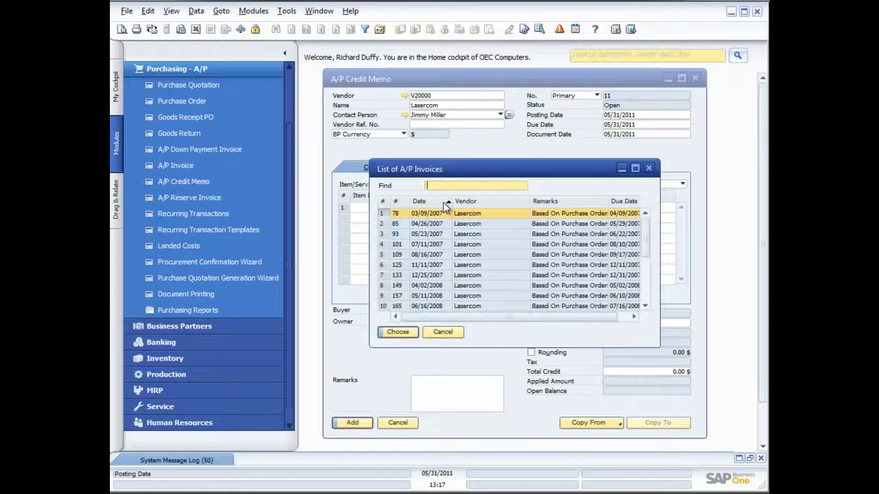
left_click(444, 202)
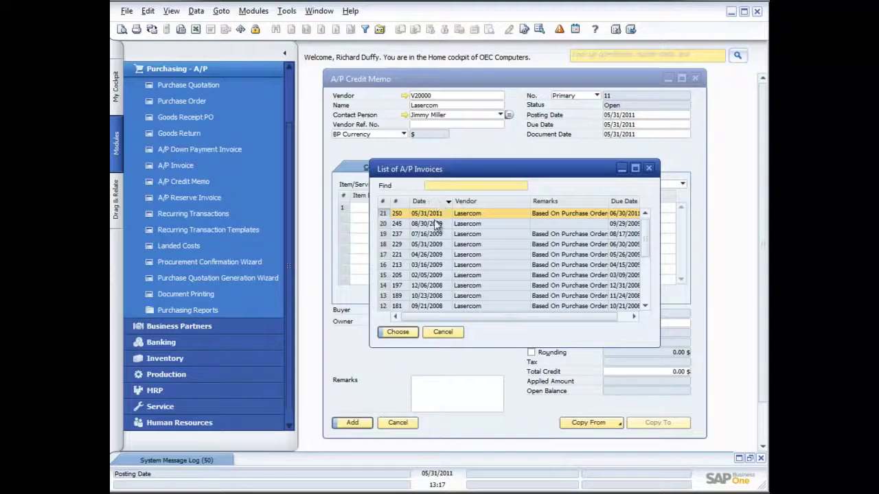
left_click(400, 332)
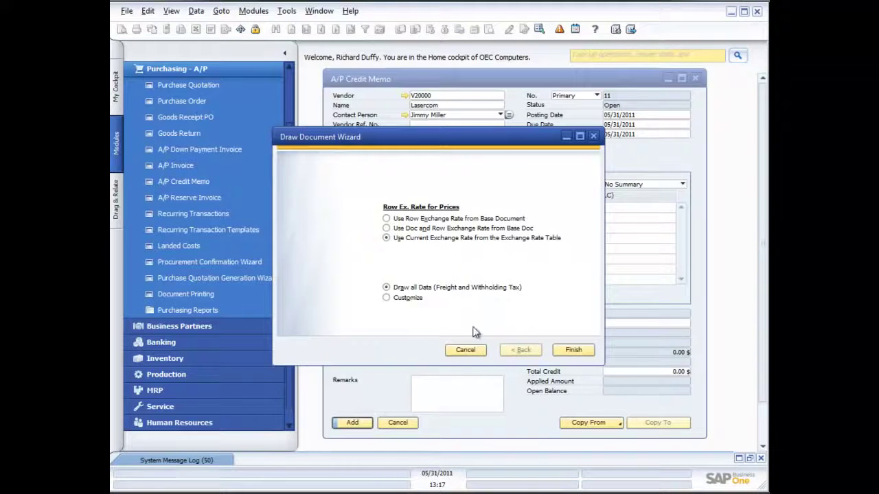
left_click(404, 219)
left_click(570, 350)
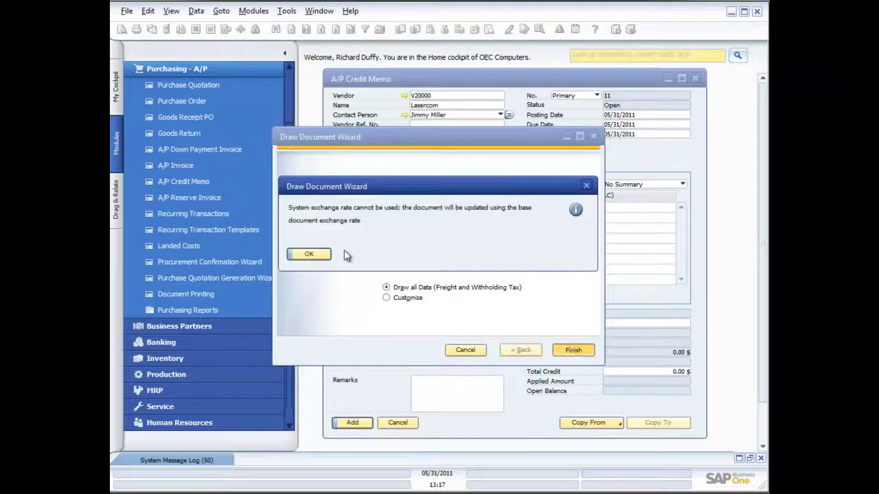
left_click(306, 255)
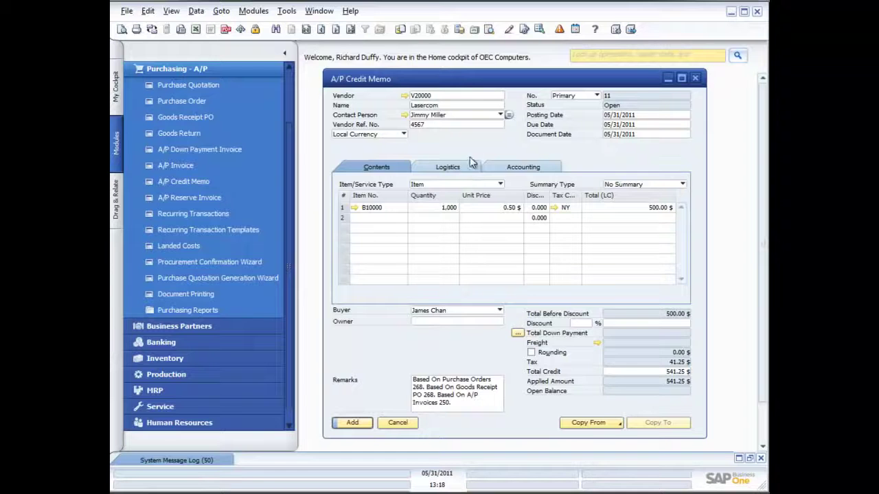
- Set the quantity of item B10000 in the credit memo to 250, and restore it to 1000
left_click(432, 211)
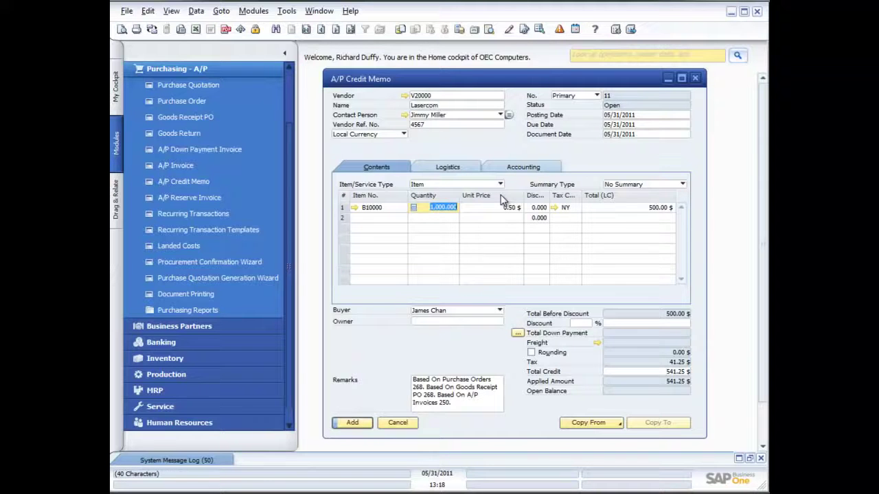
type("250")
key("Tab")
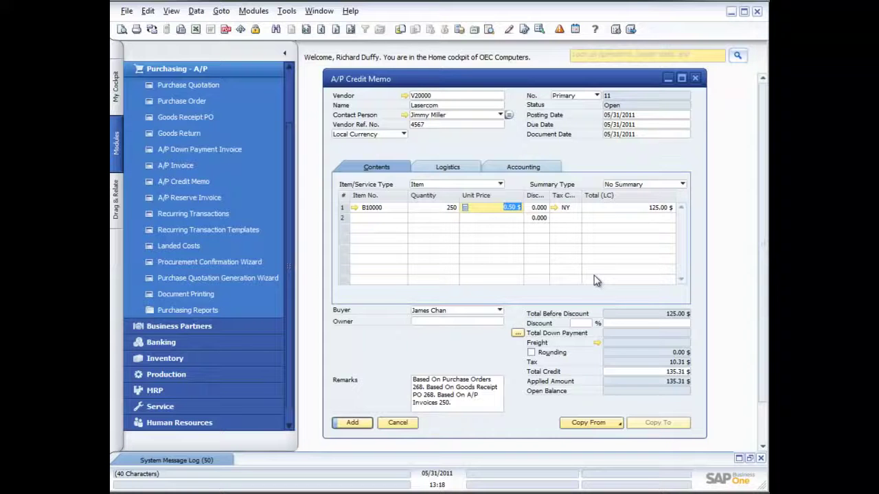
left_click(442, 208)
type("1000")
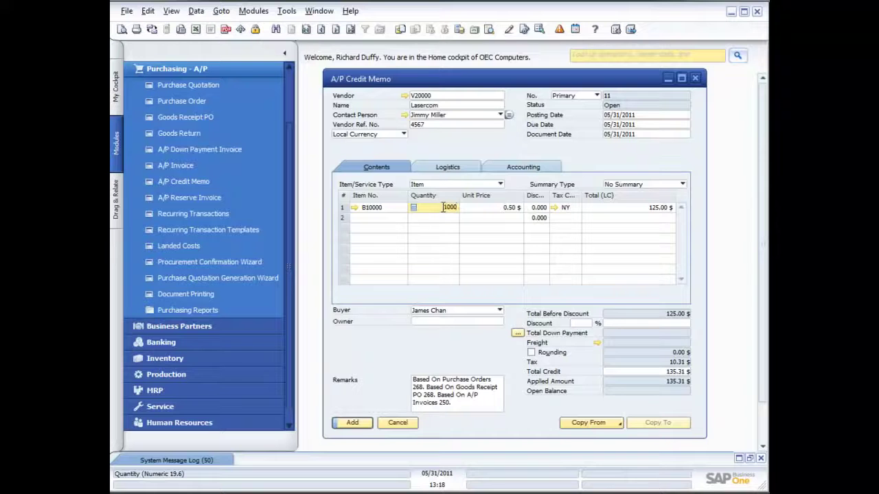
key("Tab")
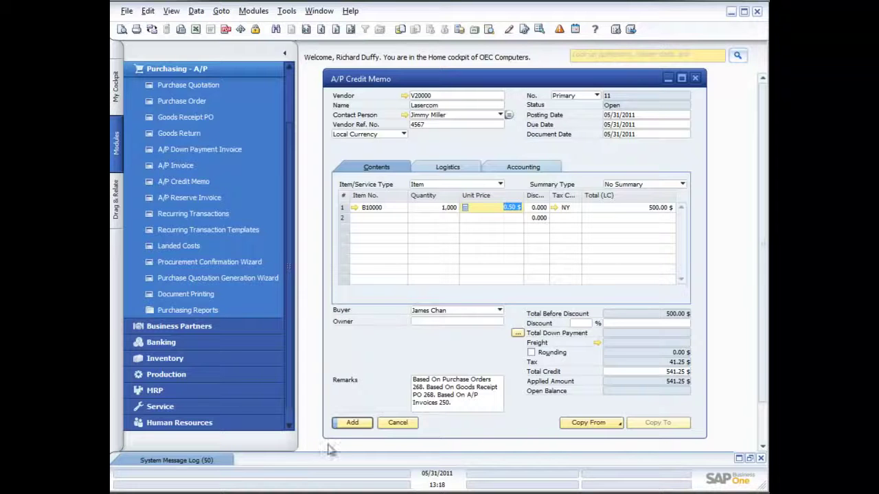
- Submit the credit memo and assign 1000 units from batch 1ACG2 to item B10000
left_click(352, 423)
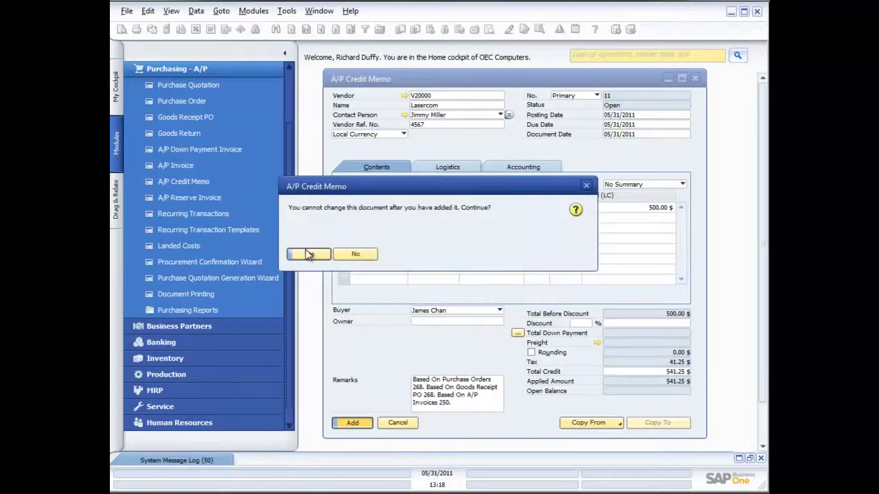
left_click(306, 254)
left_click(370, 282)
type("1000")
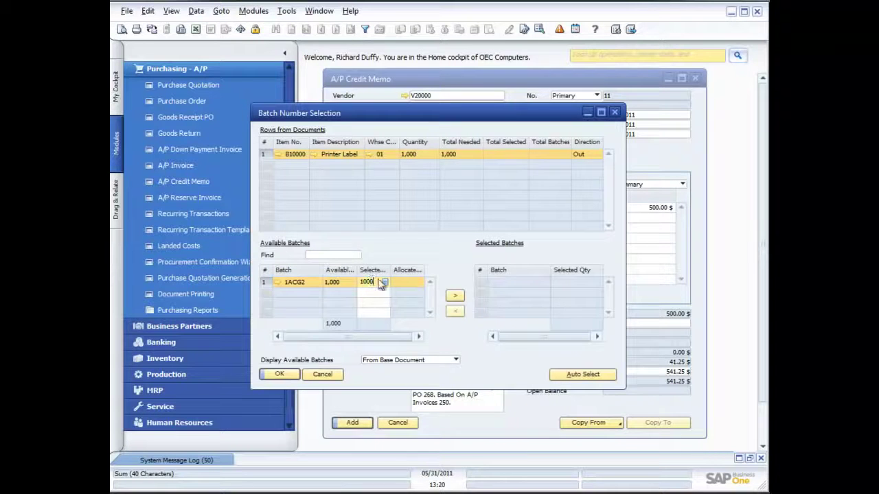
left_click(455, 296)
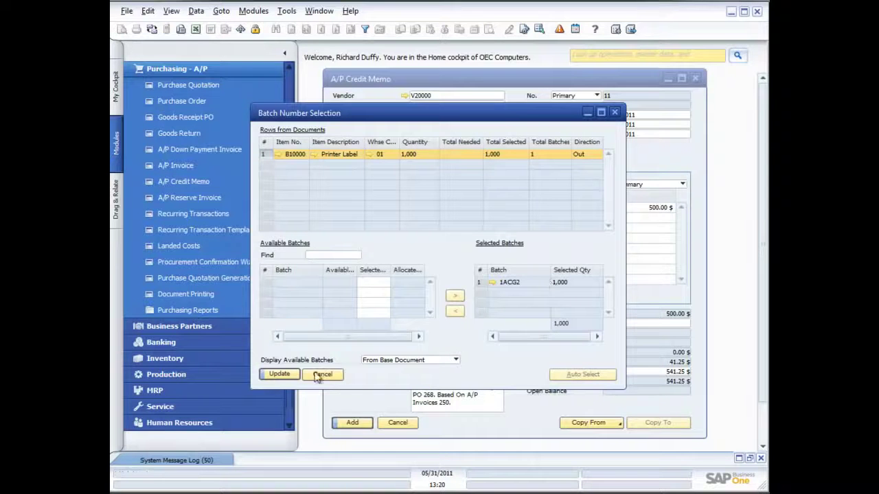
left_click(280, 374)
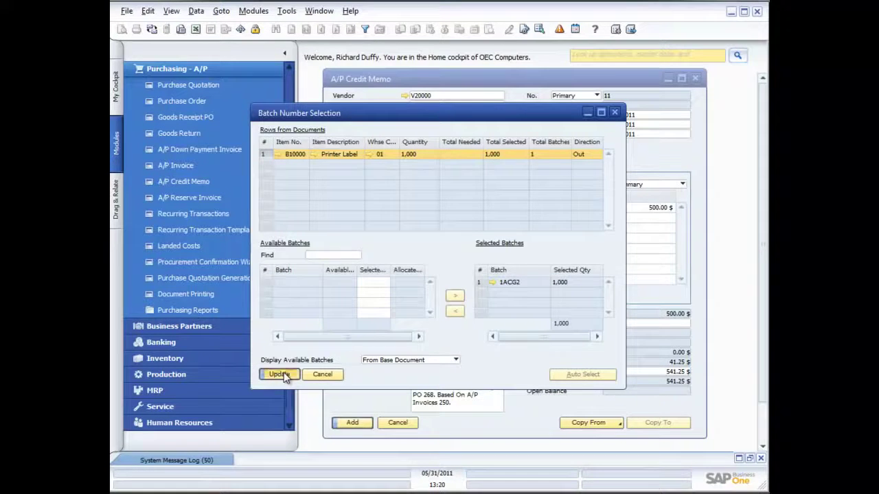
left_click(280, 374)
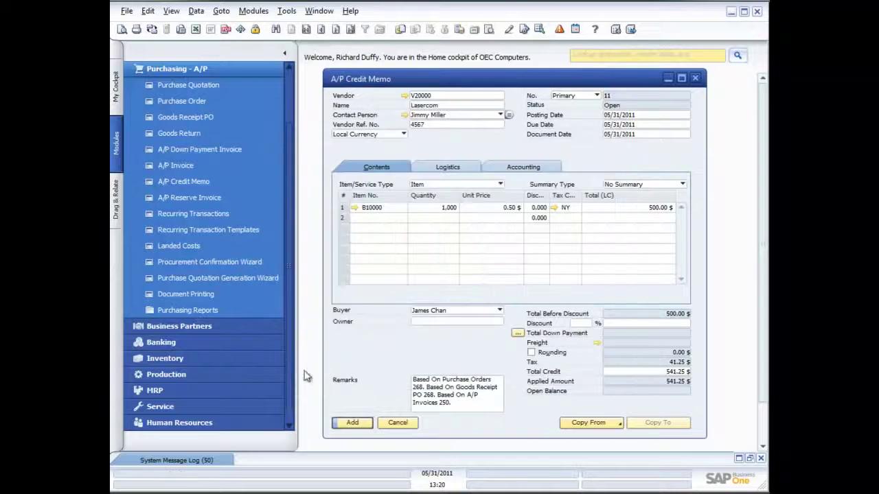
- Add the A/P credit memo with its batch assignment and close the credit memo form
left_click(352, 423)
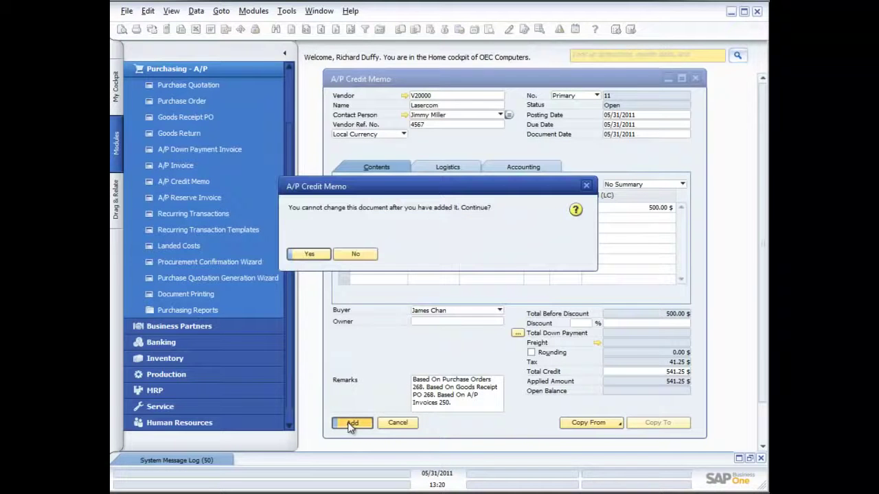
left_click(318, 254)
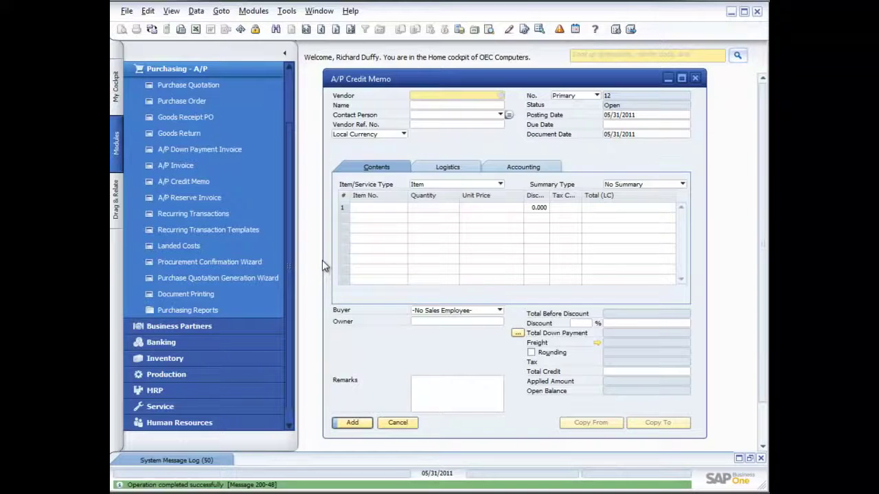
left_click(401, 422)
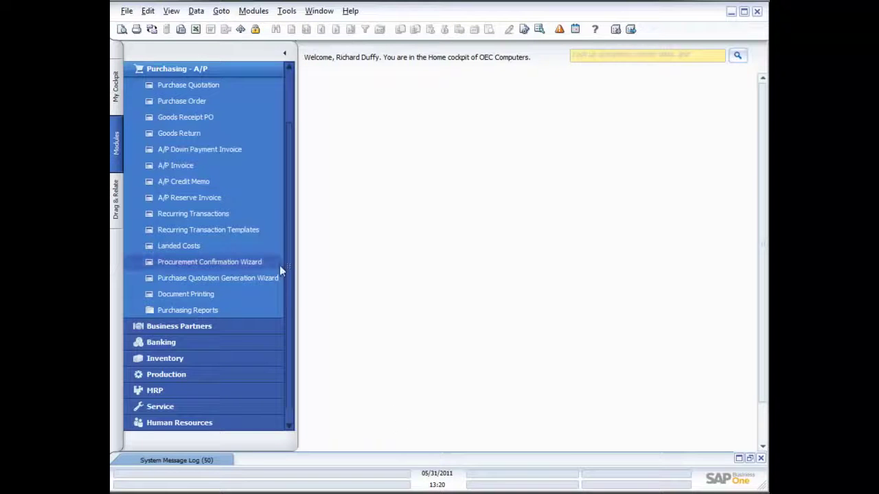
- Start a new goods return for the vendor Lumarx
left_click(192, 134)
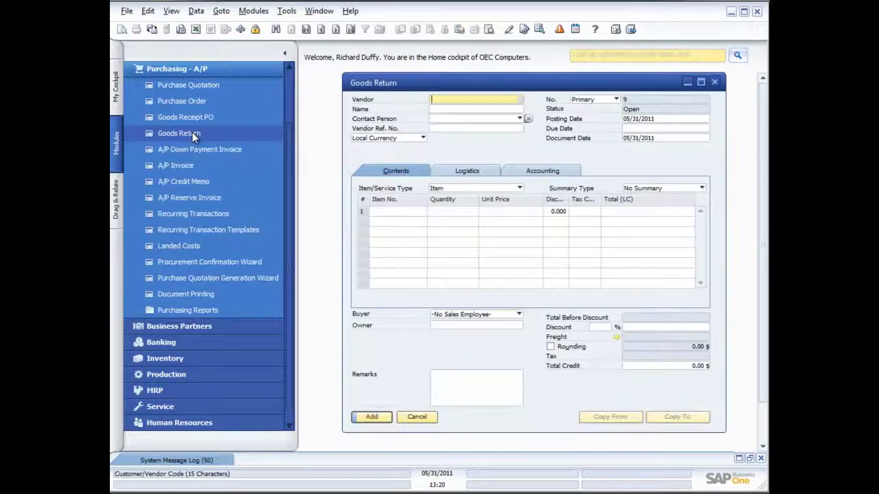
left_click(520, 100)
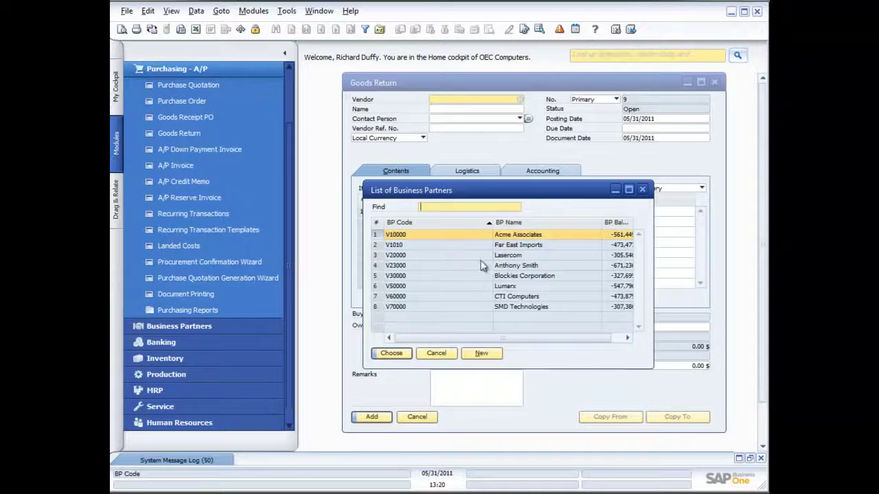
double_click(485, 286)
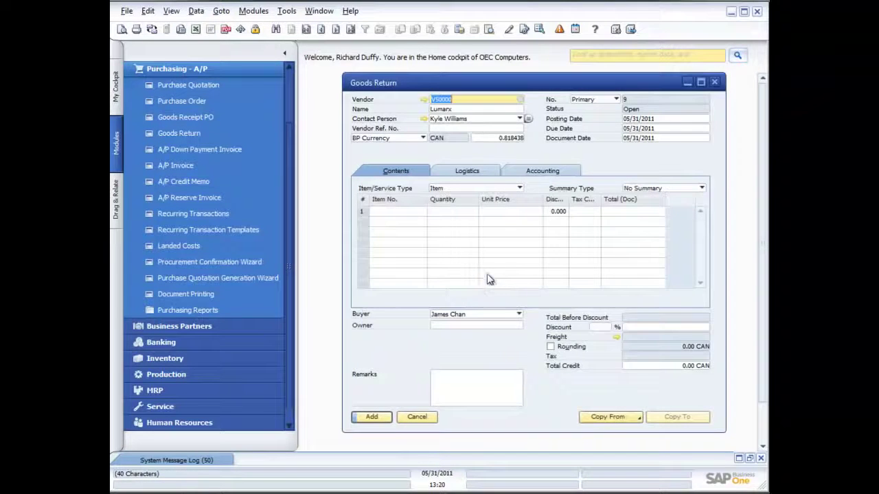
- Copy the goods receipt PO dated 12/05/2009 into the goods return, drawing all data
left_click(631, 417)
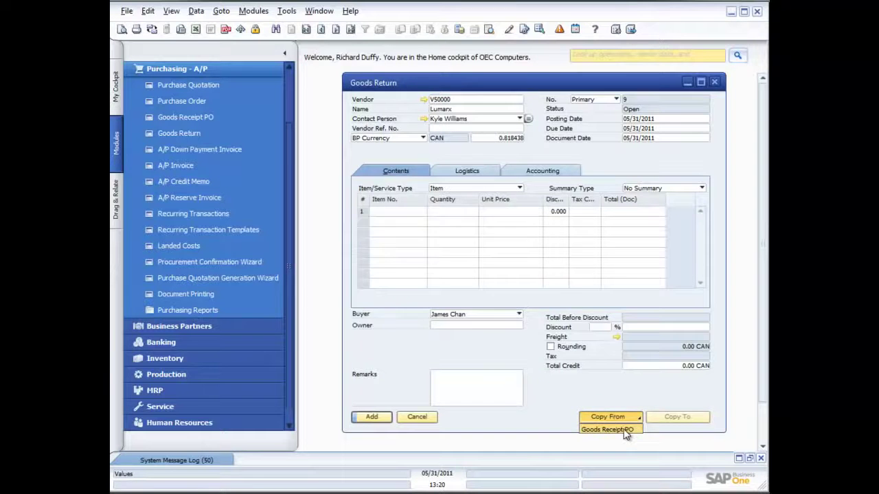
left_click(625, 431)
double_click(383, 232)
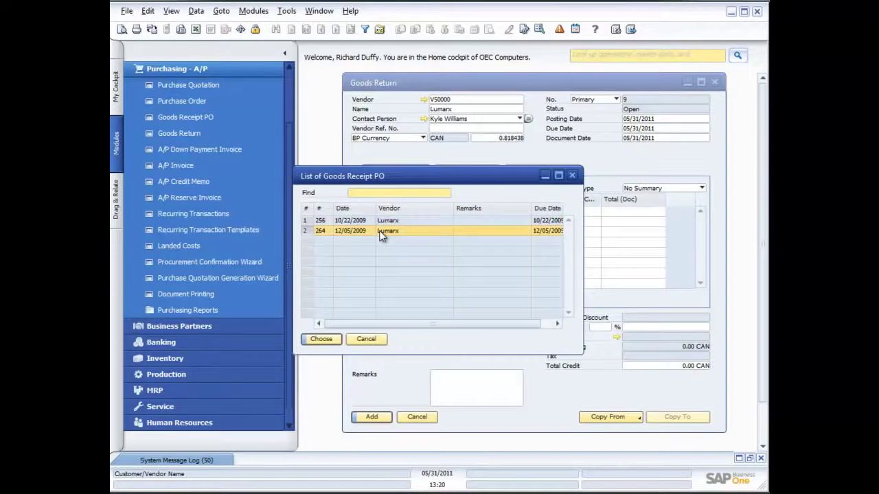
left_click(573, 350)
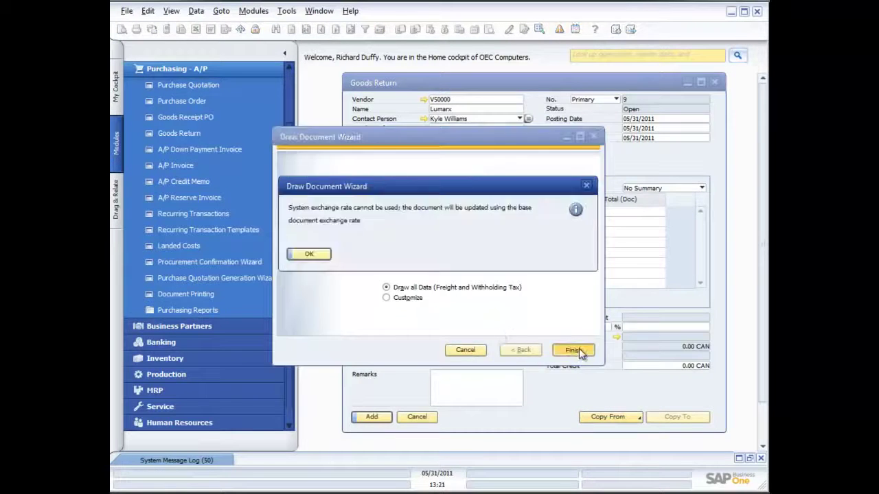
left_click(309, 254)
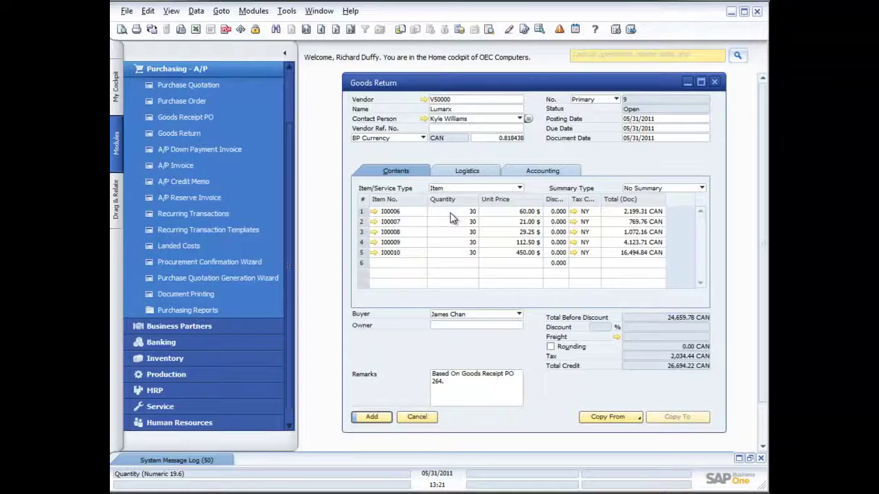
right_click(364, 226)
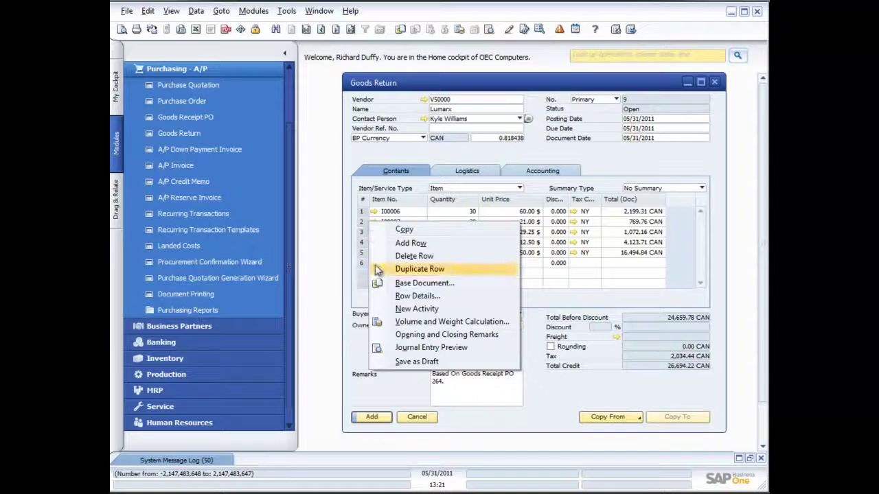
left_click(637, 175)
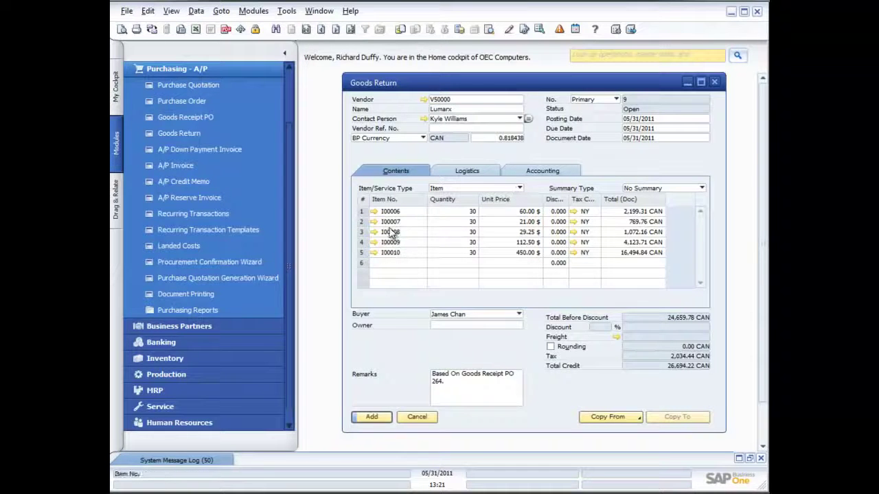
- Delete the rows for items I00007, I00008, I00009 and I00010 from the goods return, keeping only item I00006
left_click(362, 225)
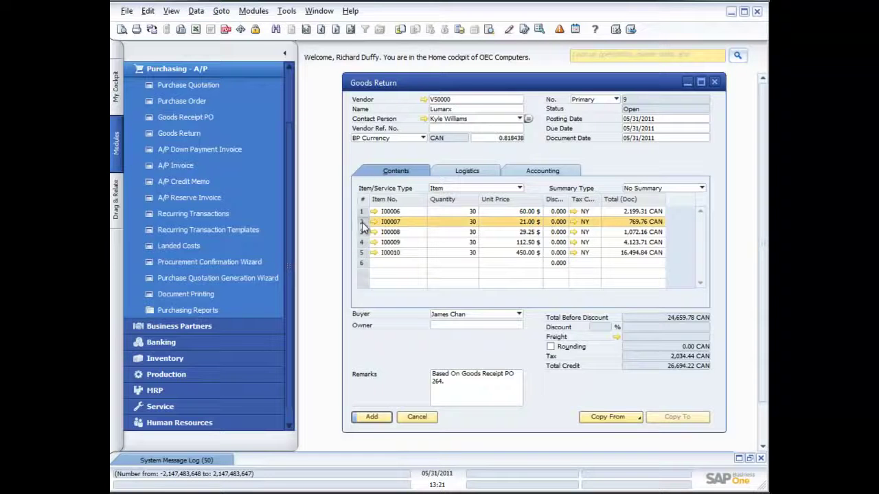
left_click(362, 251)
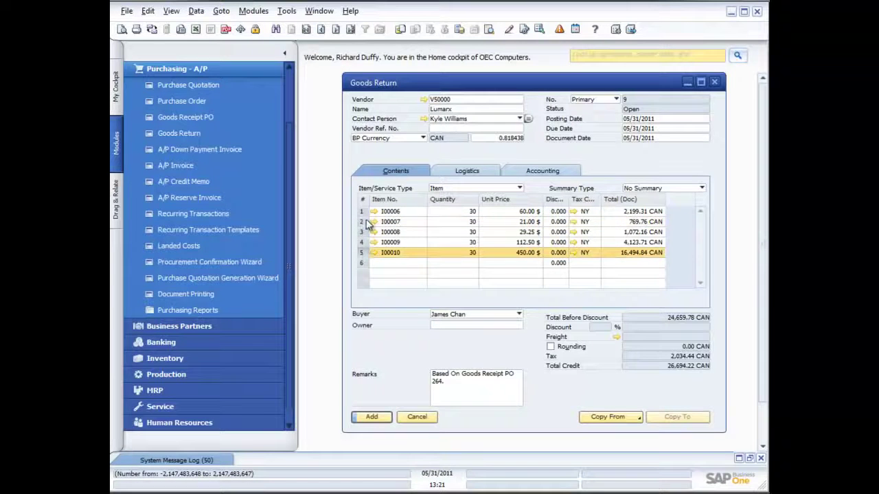
left_click(366, 222)
right_click(366, 219)
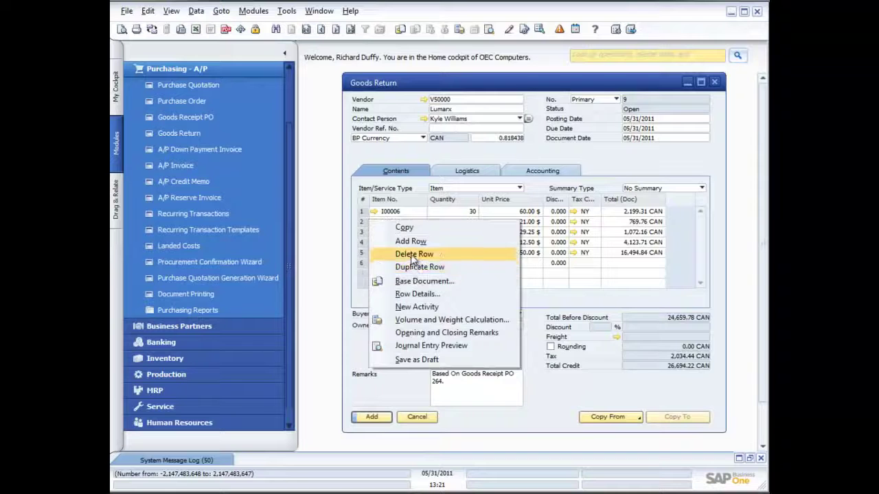
left_click(412, 254)
right_click(367, 221)
left_click(405, 254)
right_click(368, 221)
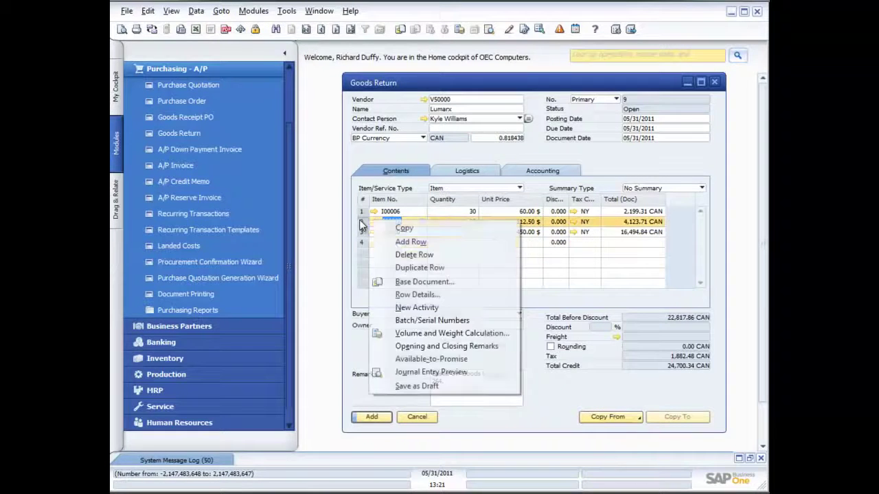
left_click(405, 255)
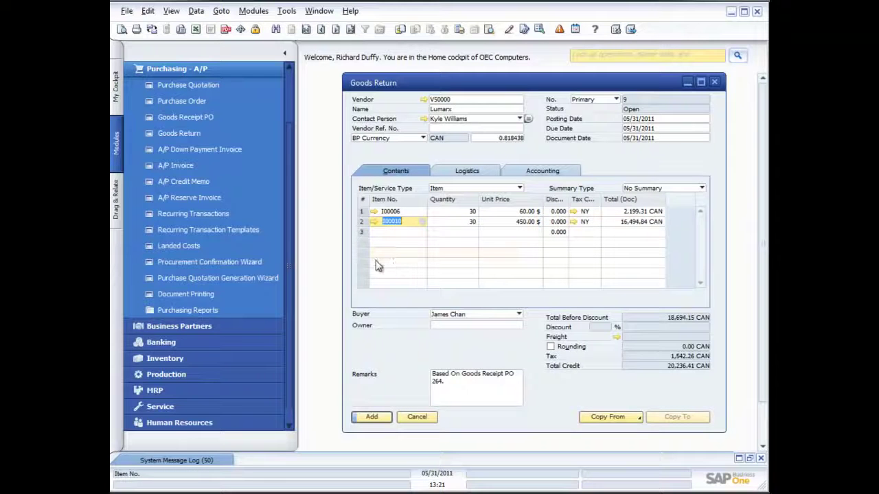
right_click(360, 221)
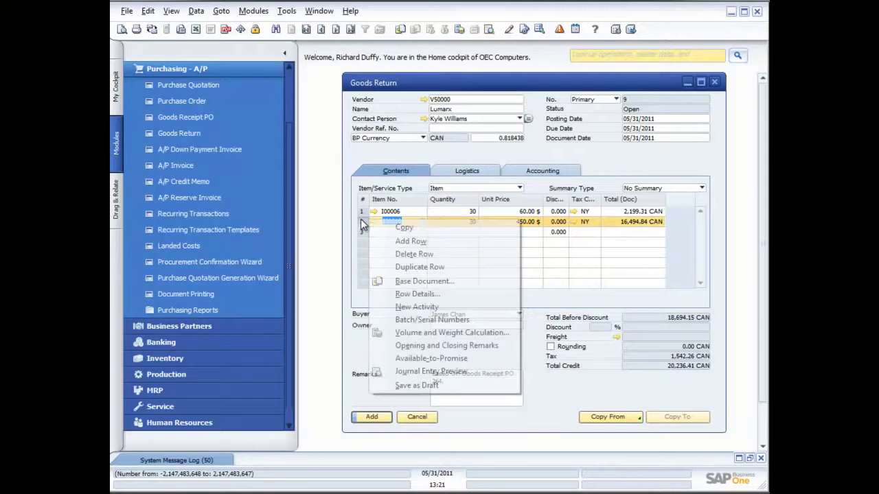
left_click(405, 254)
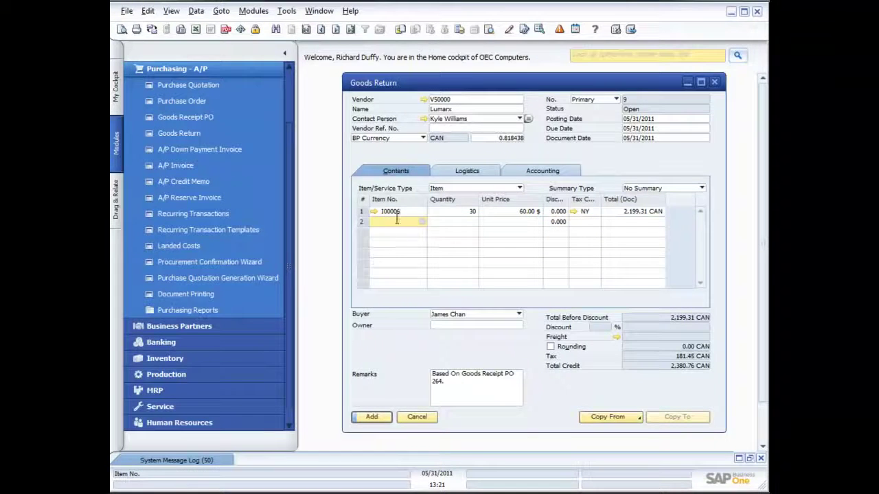
- Add the goods return for the 30 units of item I00006
left_click(381, 420)
left_click(320, 256)
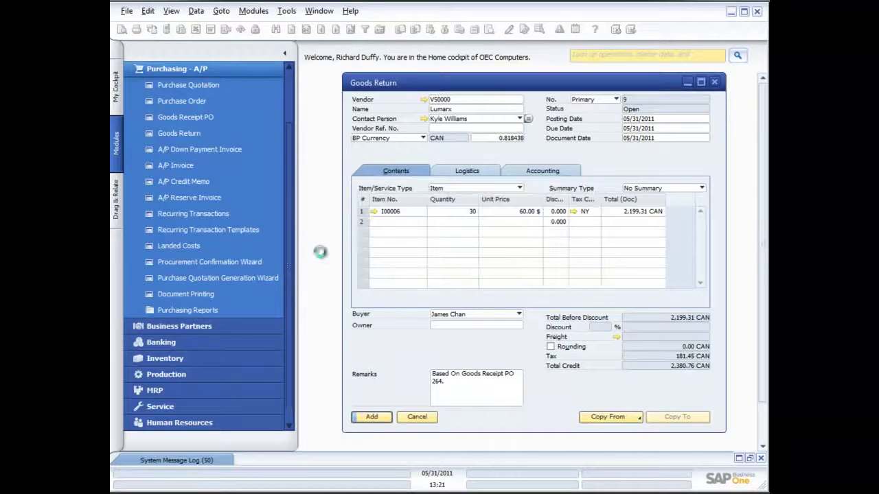